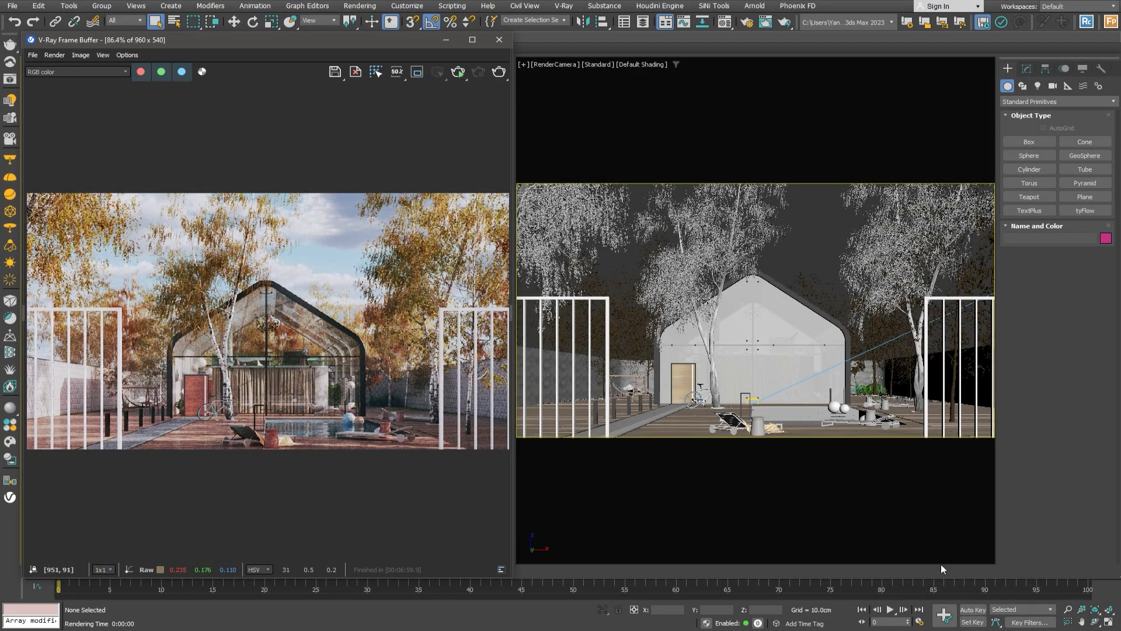
Open the Time Configuration dialog to adjust the house animation's frame rate and length
left_click(920, 623)
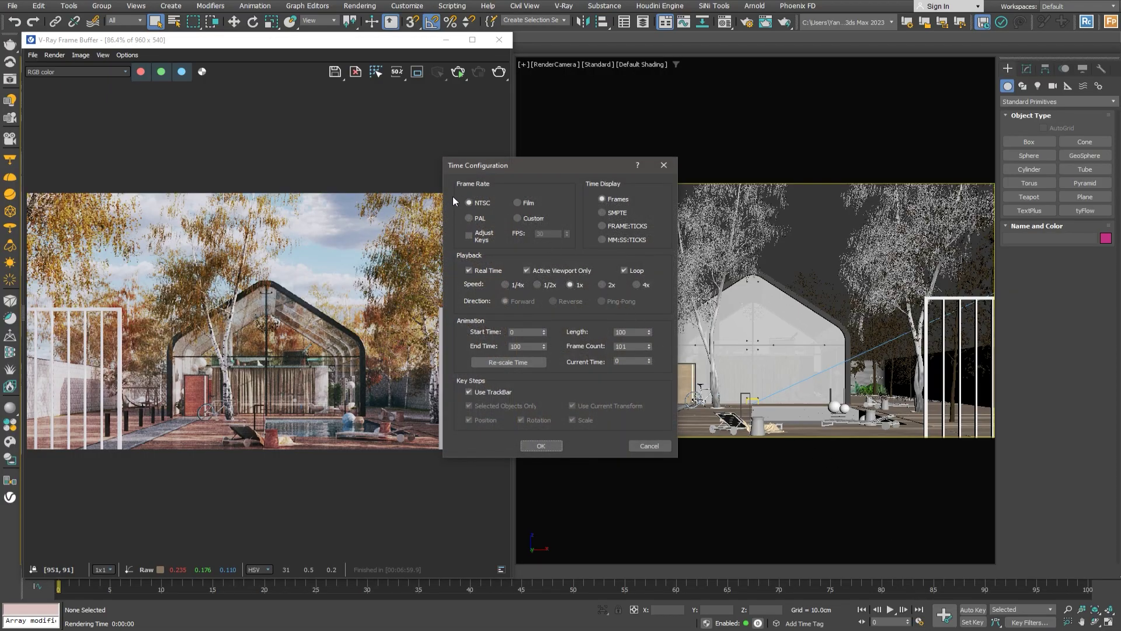
Try Custom frame rates of 25 and then 30 FPS
left_click(517, 218)
double_click(545, 233)
key("Return")
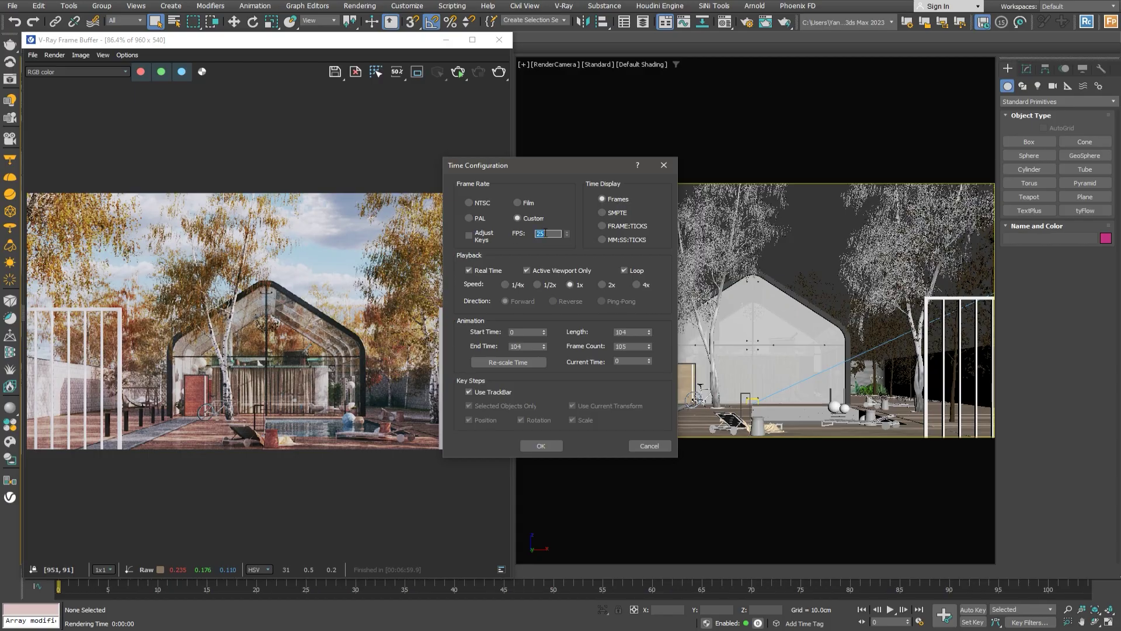
type("30")
key("Return")
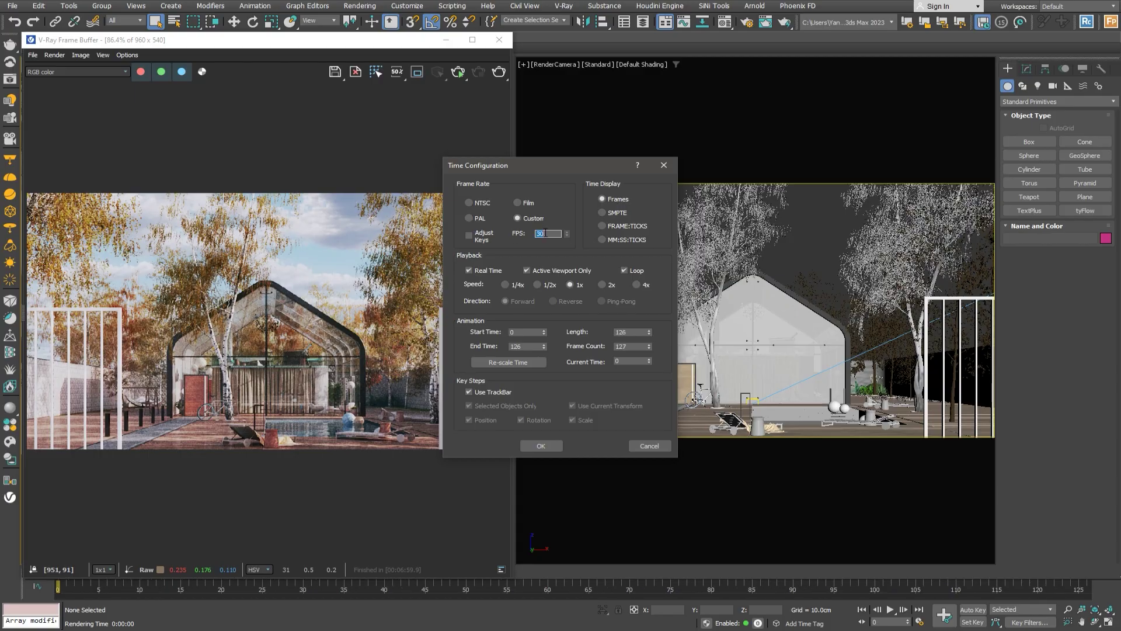
Switch the frame rate to NTSC, set End Time to 100, and apply
left_click(482, 204)
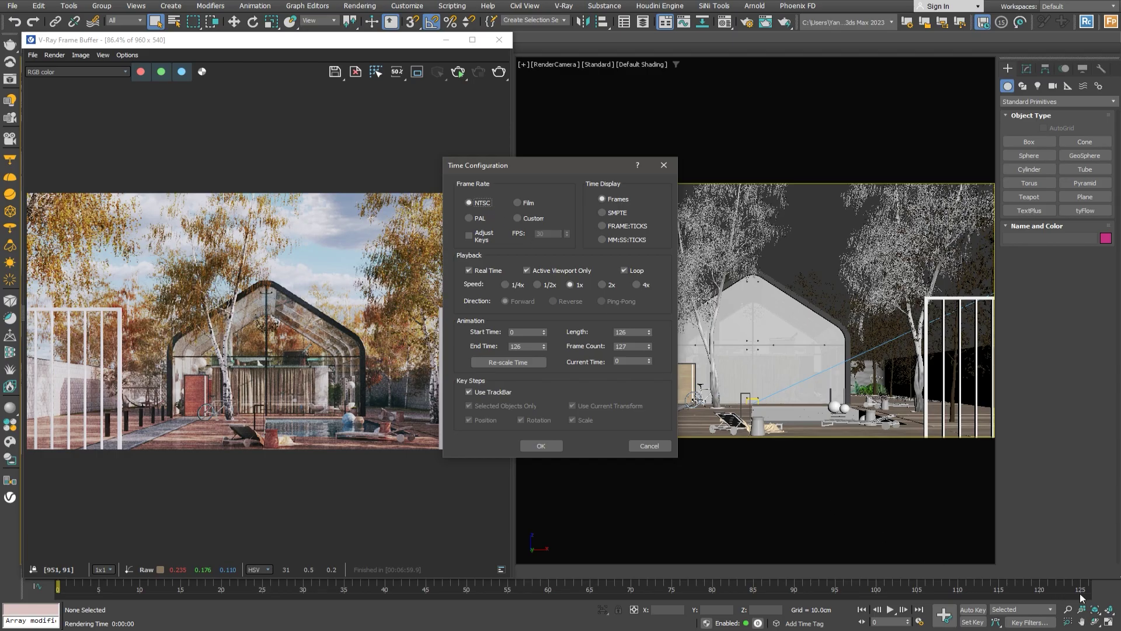
double_click(531, 345)
key("Return")
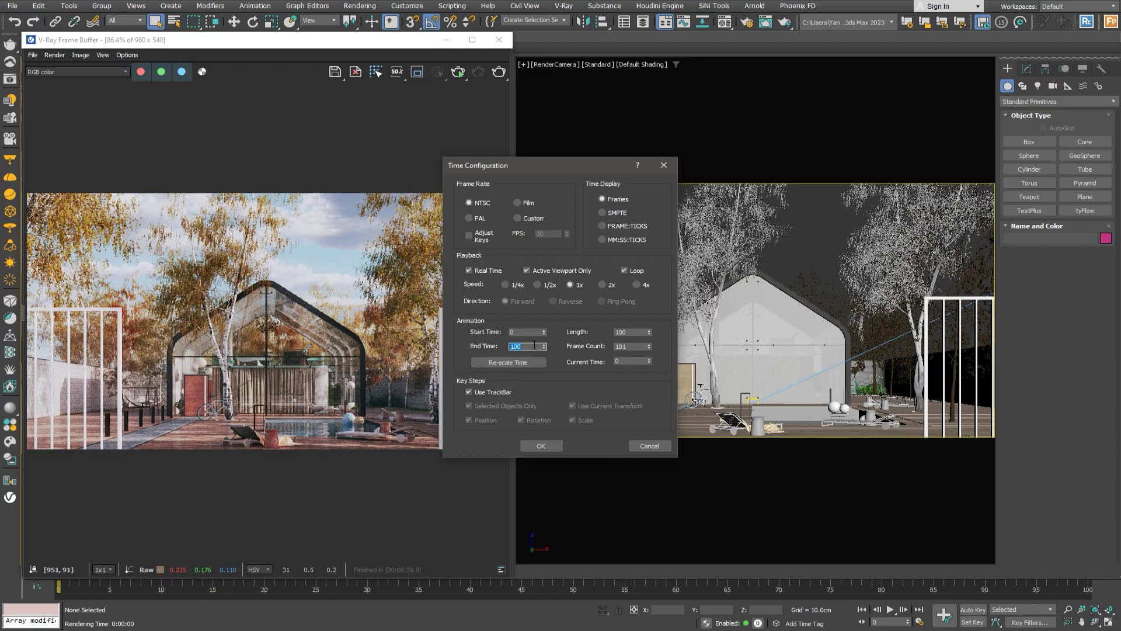
left_click(538, 446)
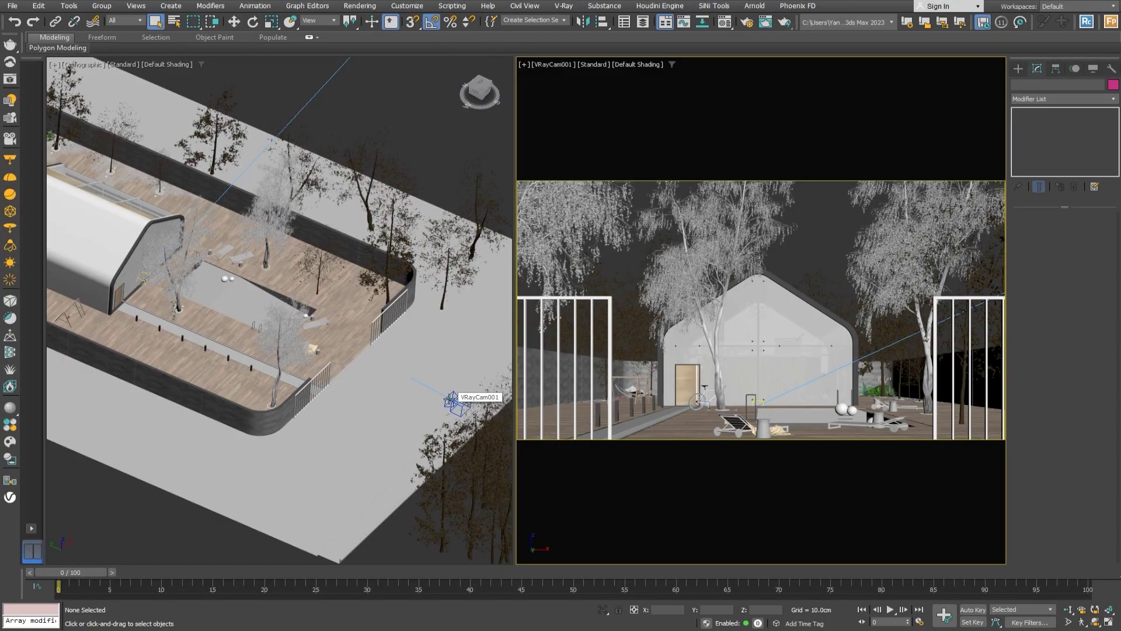
Select VRayCam001 with Select and Move, pick a key tangent type, and enable Auto Key
left_click(449, 400)
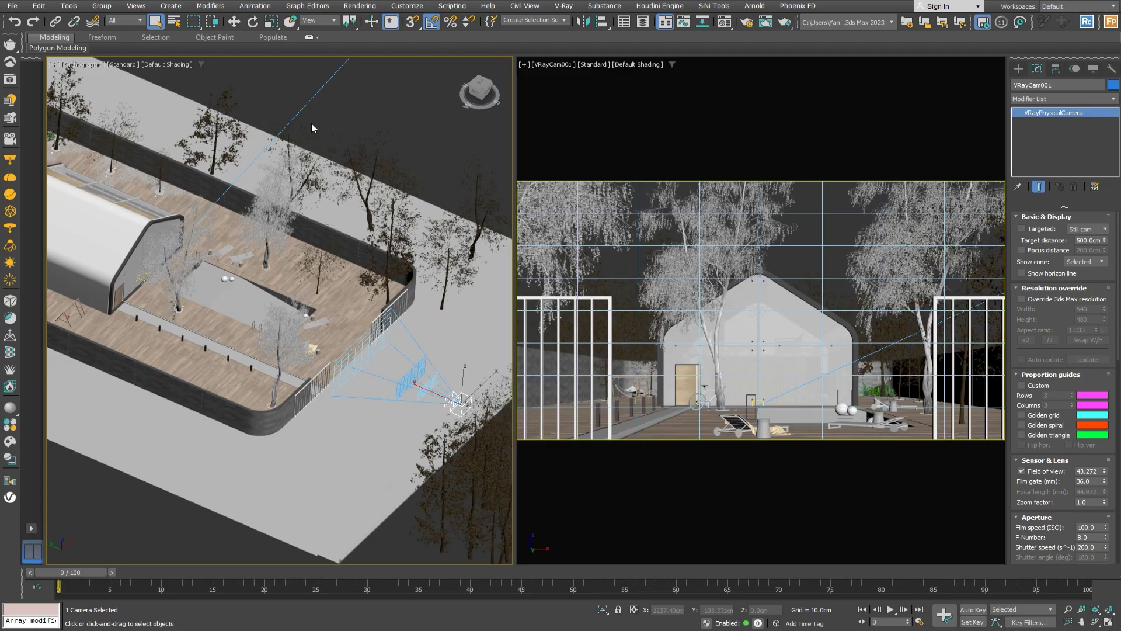
left_click(238, 23)
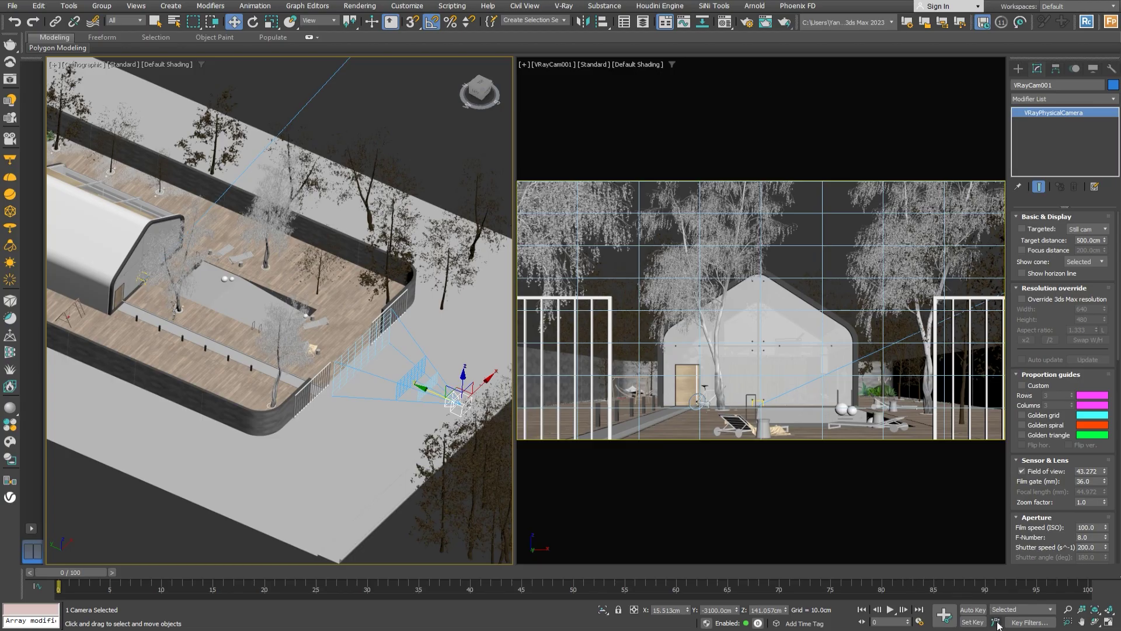
left_click_drag(998, 626, 996, 552)
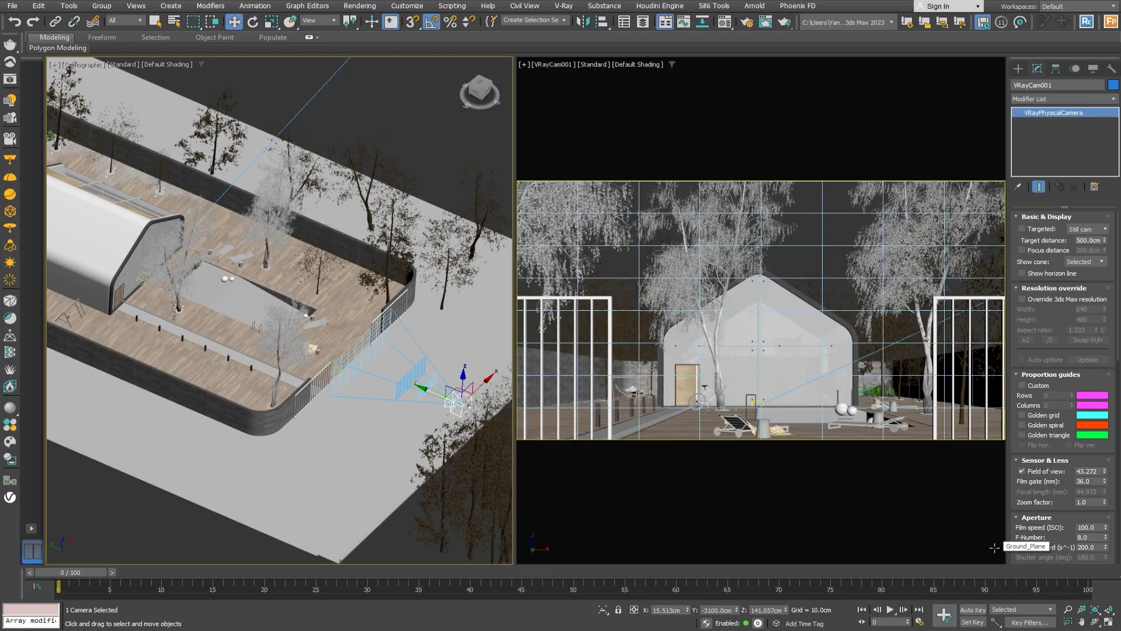
left_click(972, 610)
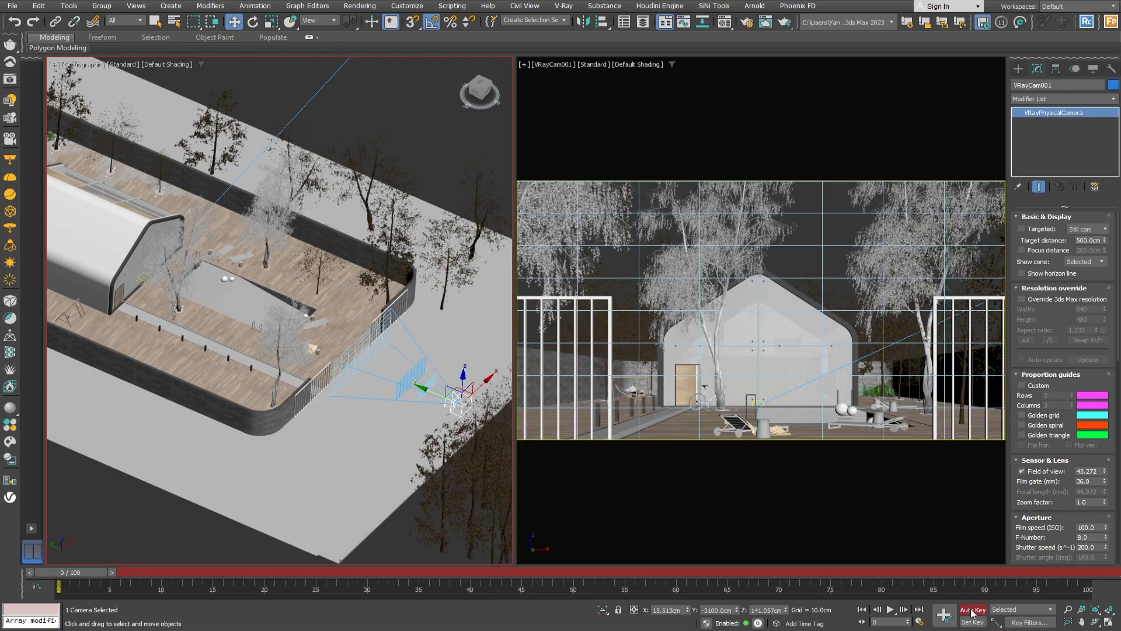
At frame 100, move the camera to Y -2600 cm and turn Auto Key off
left_click(1092, 574)
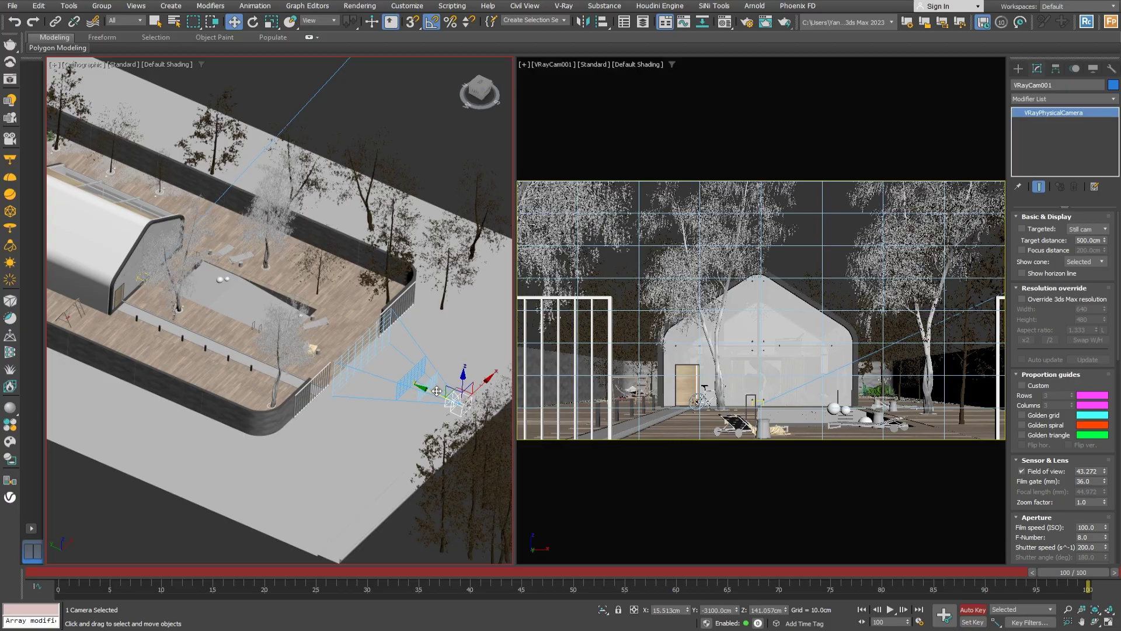
left_click_drag(437, 391, 392, 363)
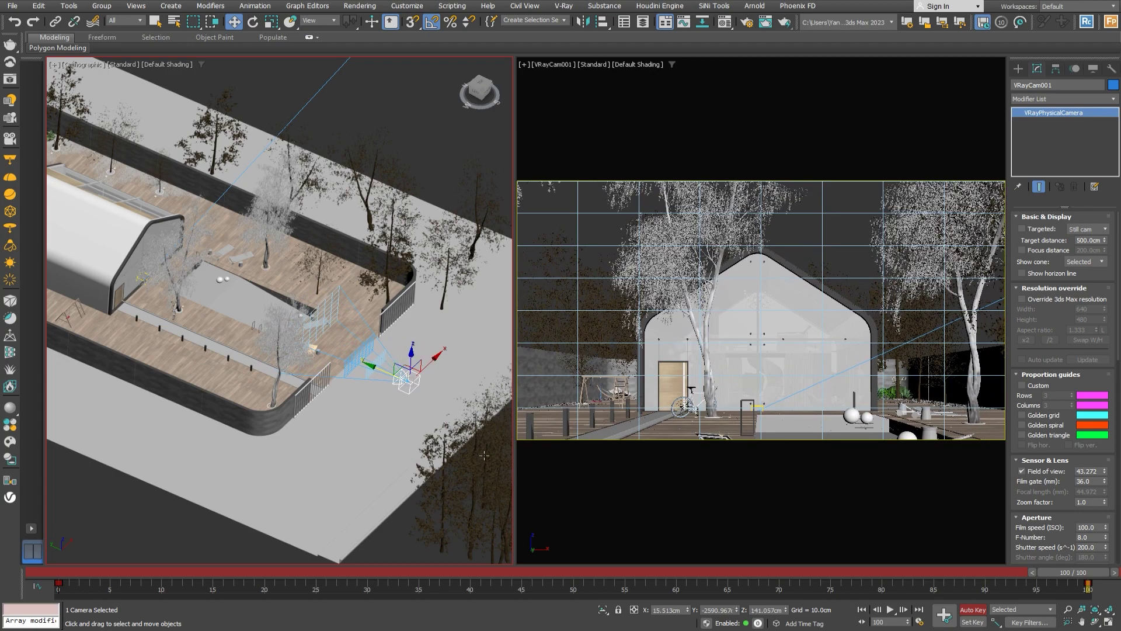
double_click(717, 610)
type("-2600")
key("Return")
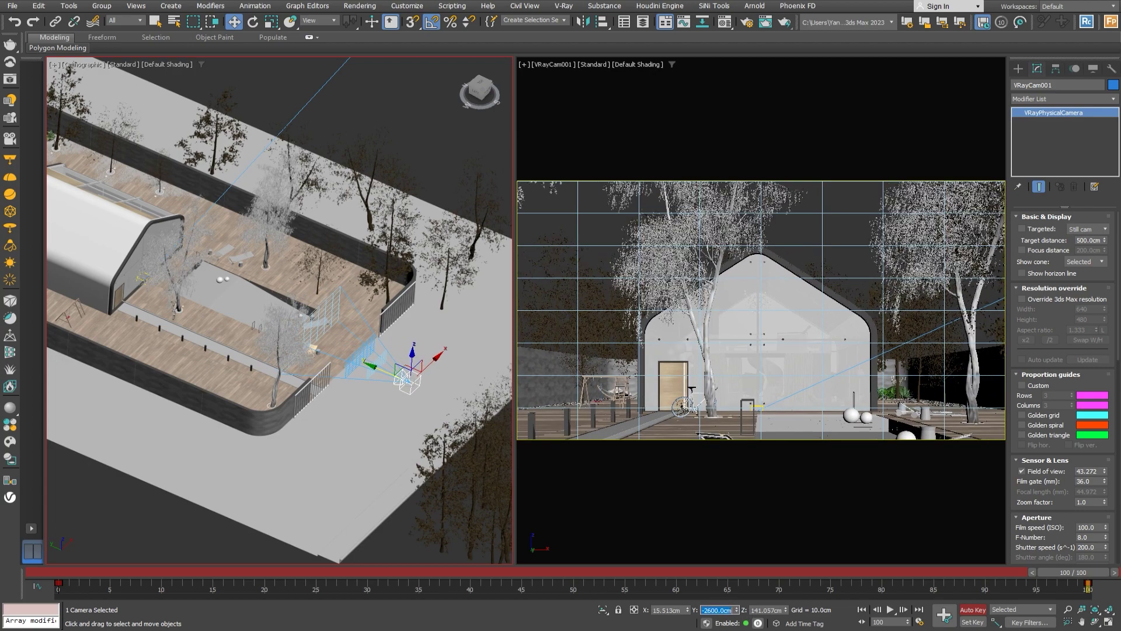
left_click(972, 611)
left_click_drag(1094, 591, 1090, 592)
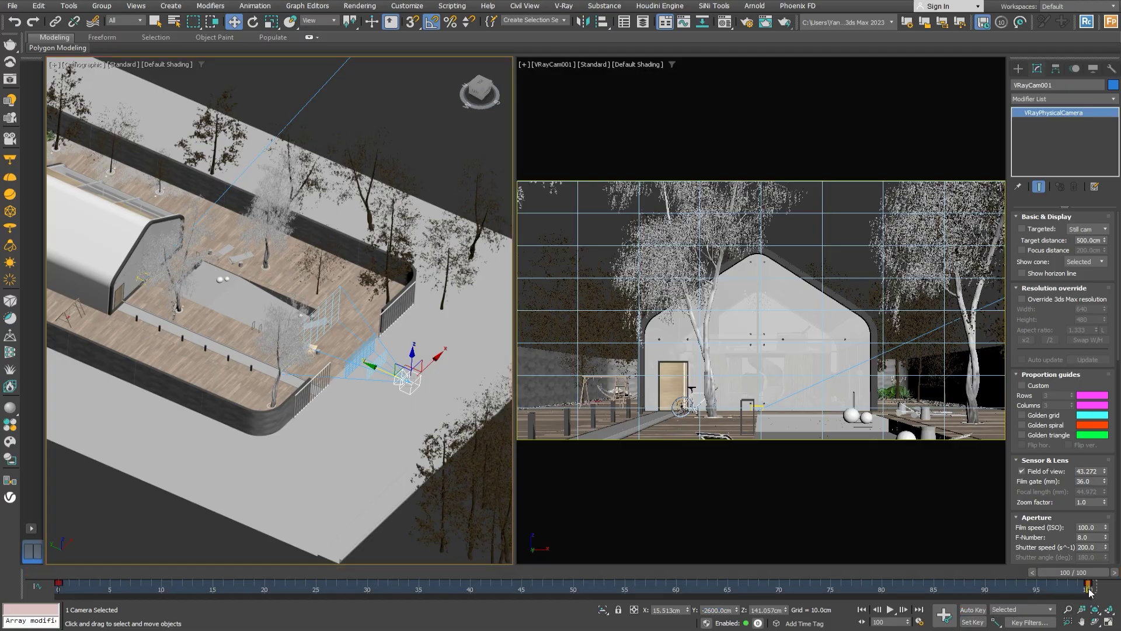
left_click_drag(65, 588, 47, 585)
left_click_drag(1063, 570, 1053, 571)
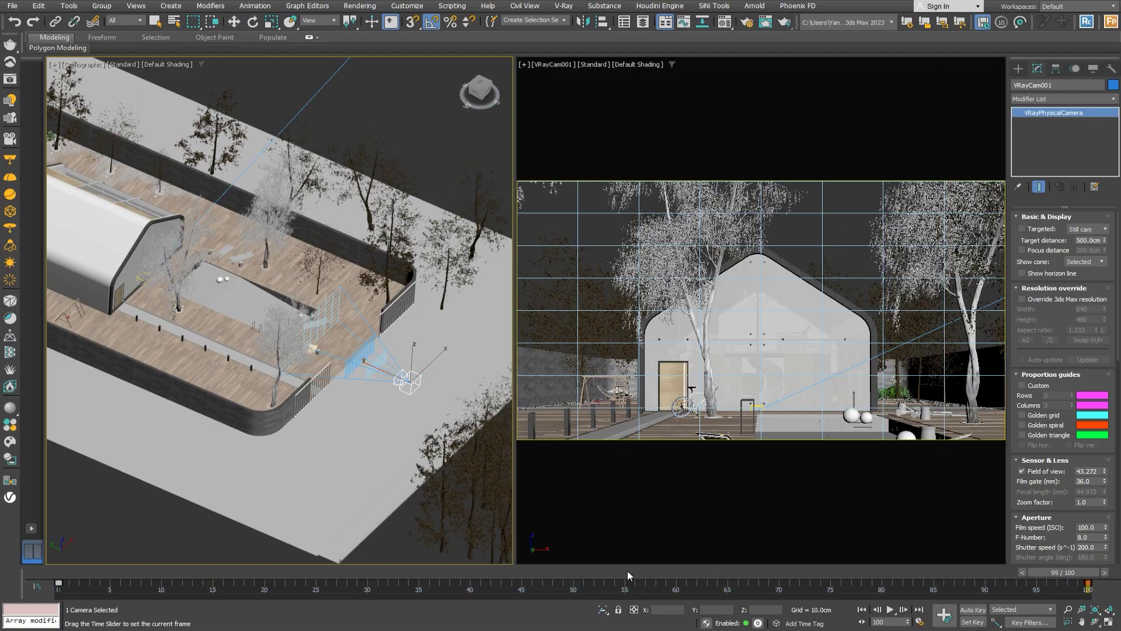
left_click_drag(628, 575, 8, 583)
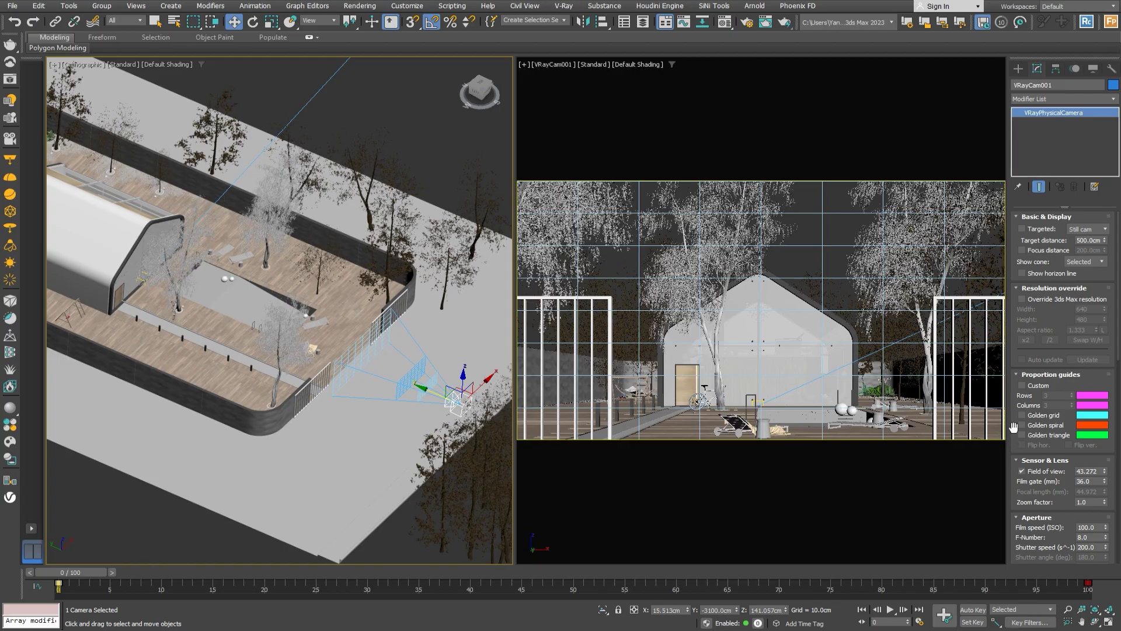
left_click_drag(1013, 428, 1029, 222)
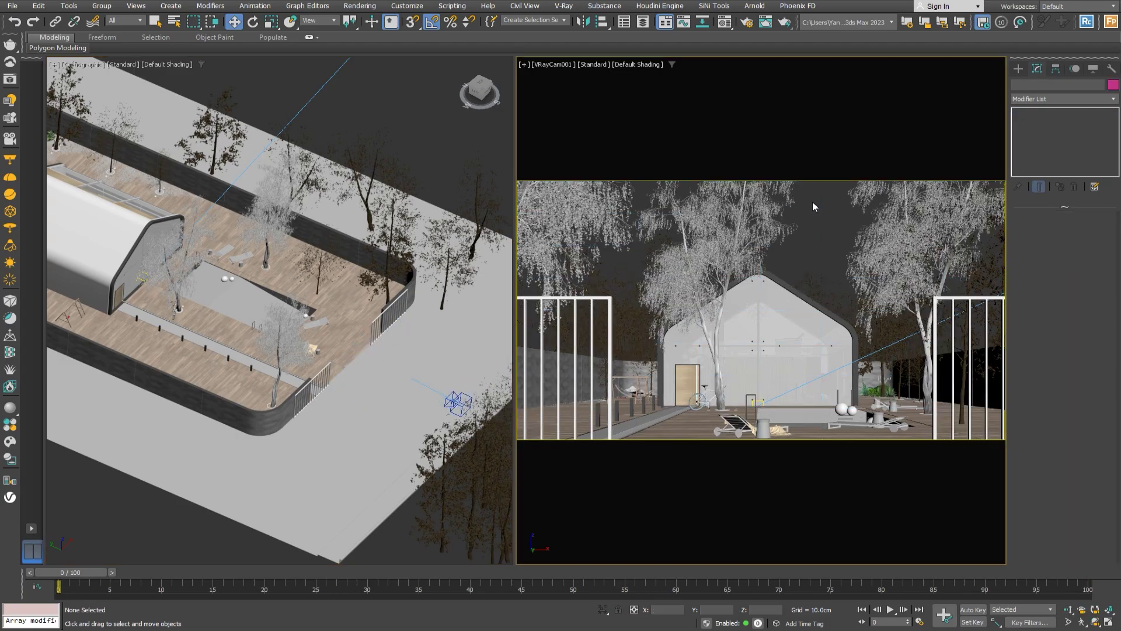
Create a preview animation of the camera view with the Standard per-view preset
left_click(813, 204)
left_click(69, 6)
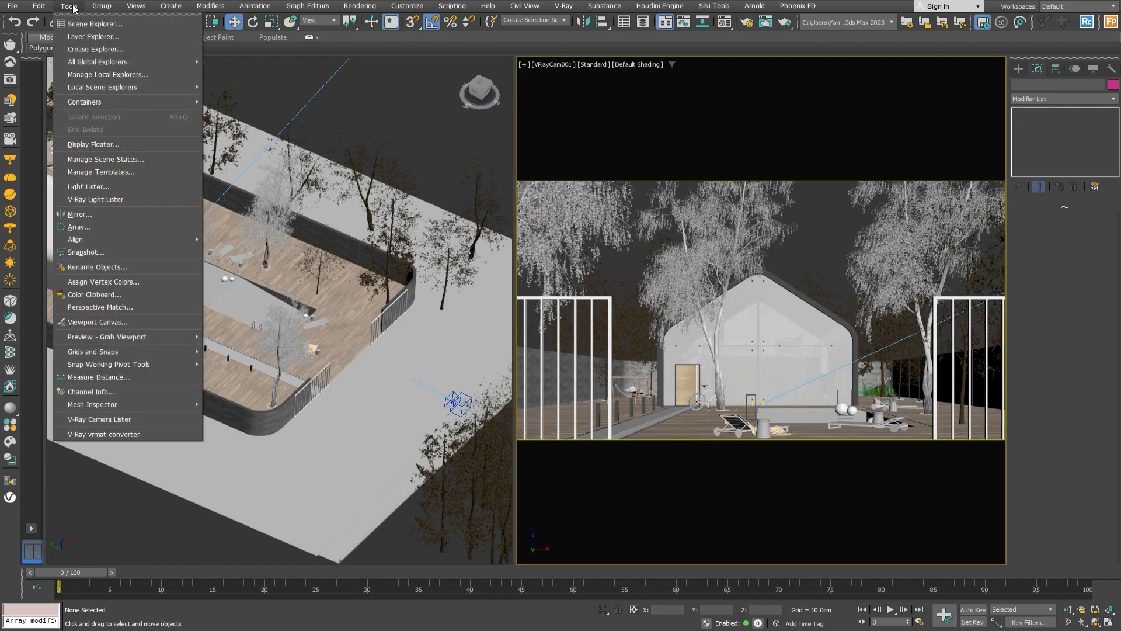
mouse_move(109, 338)
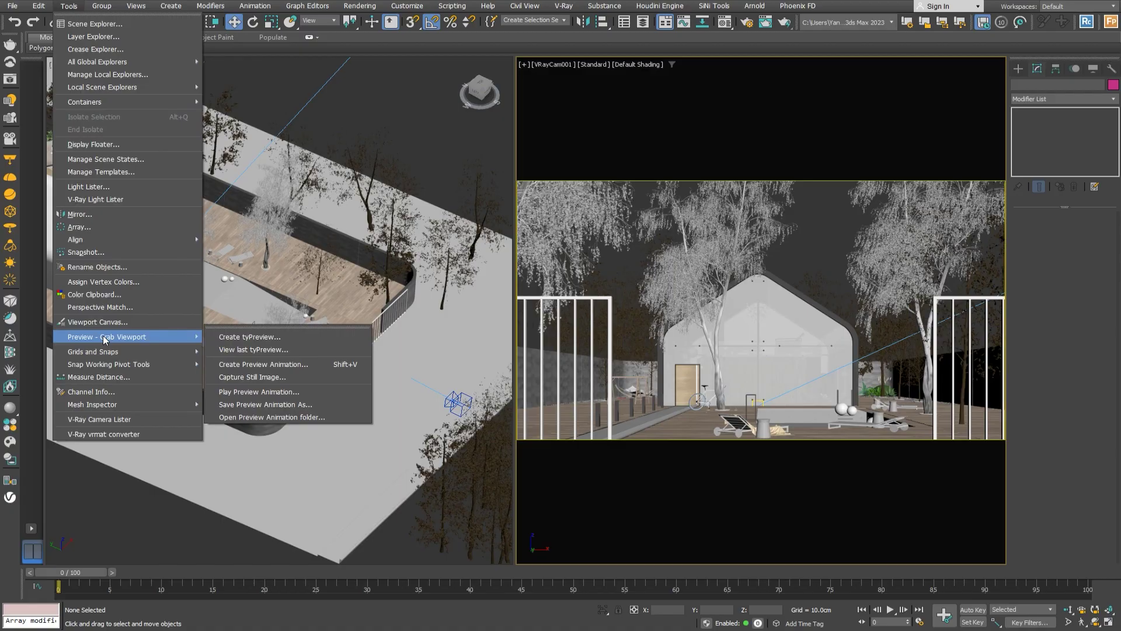
left_click(322, 366)
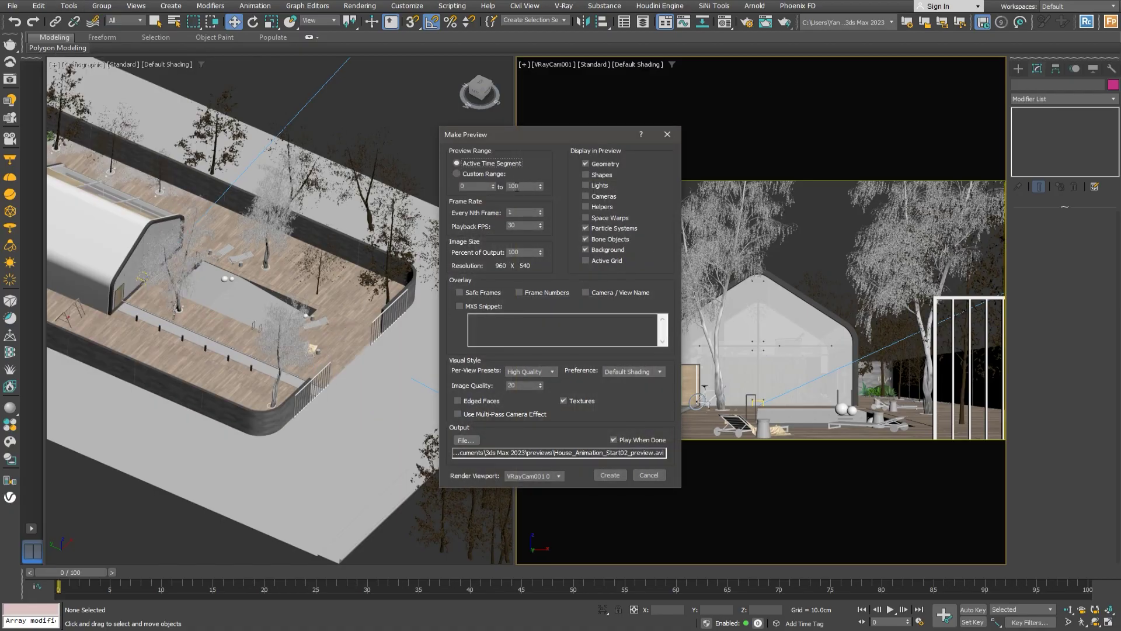
left_click(529, 371)
left_click(527, 389)
double_click(524, 387)
left_click(609, 477)
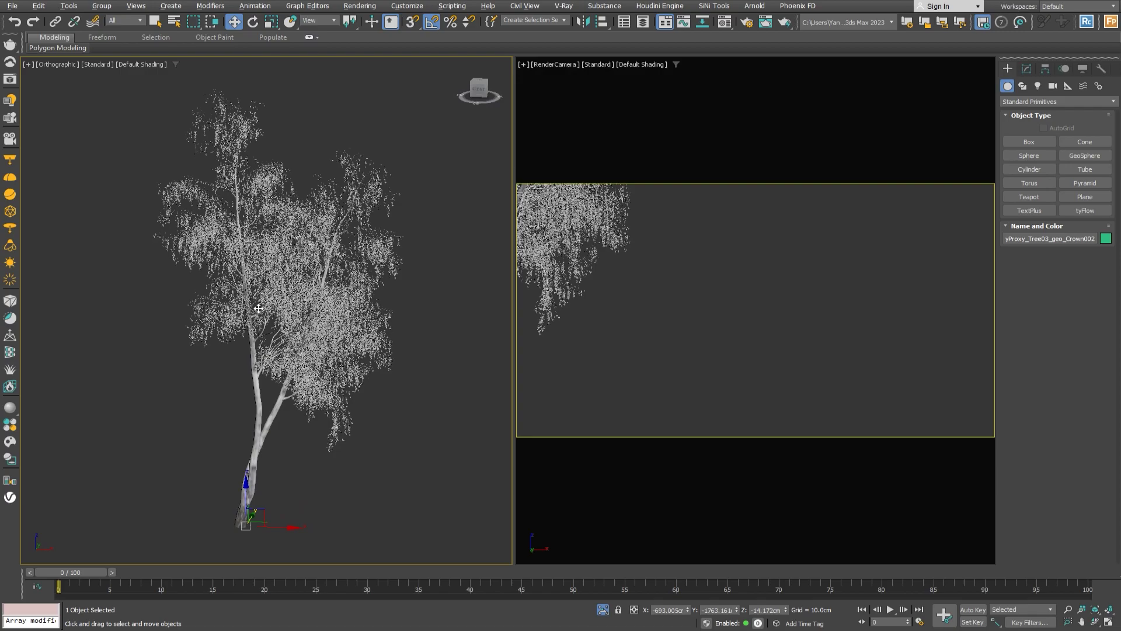
Confirm the tree VRayProxy playback is Loop, scrub to frame 29, and pan to the site
left_click(1031, 69)
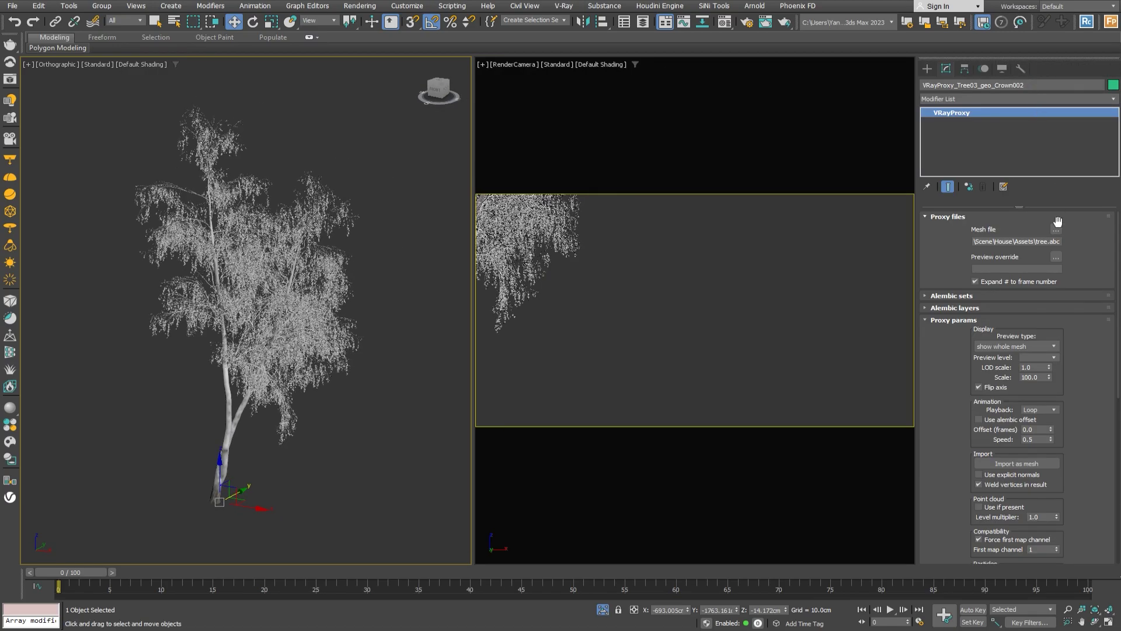
left_click(1040, 410)
left_click(1034, 417)
left_click_drag(107, 572, 1098, 571)
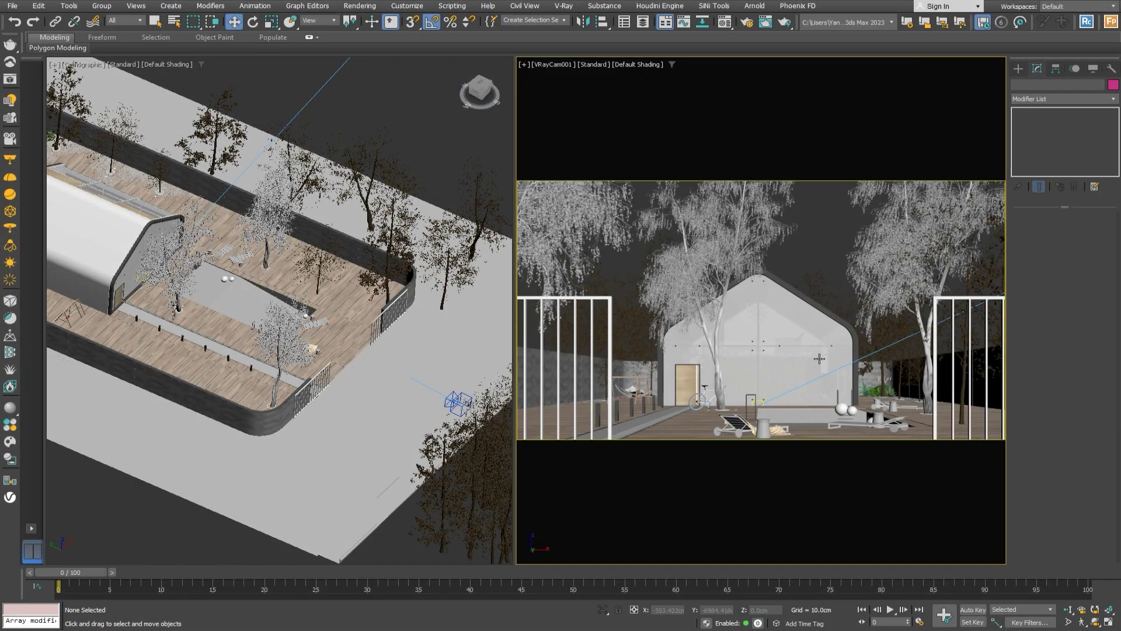
middle_click_drag(303, 235, 318, 342)
Select VRaySun001, go to frame 100, and enable Auto Key
scroll(341, 274, "down", 5)
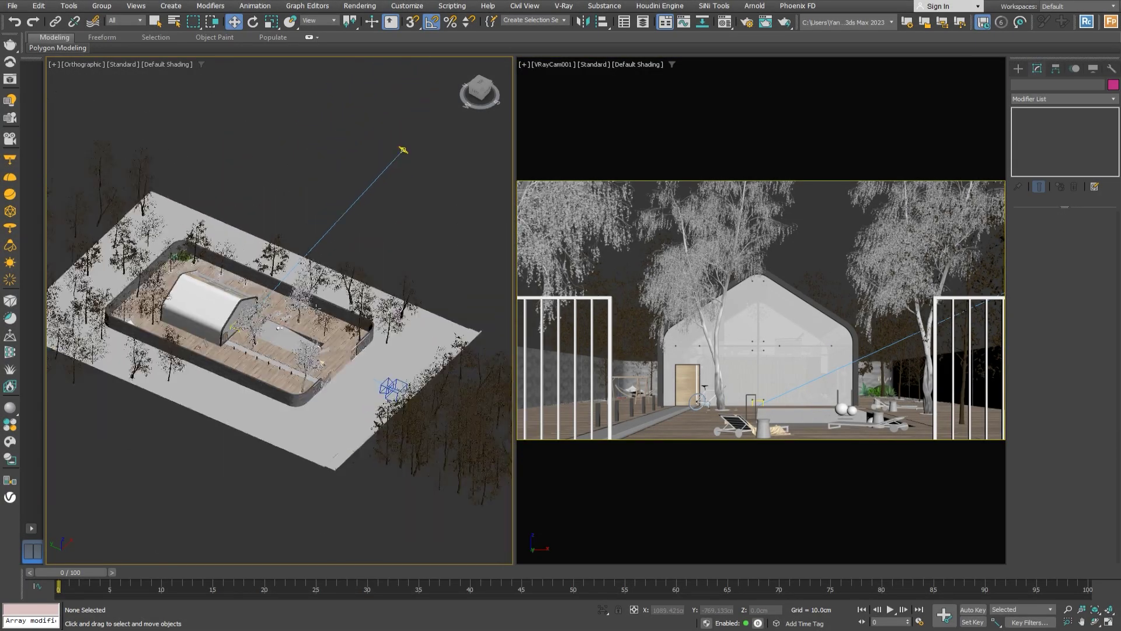
left_click(402, 149)
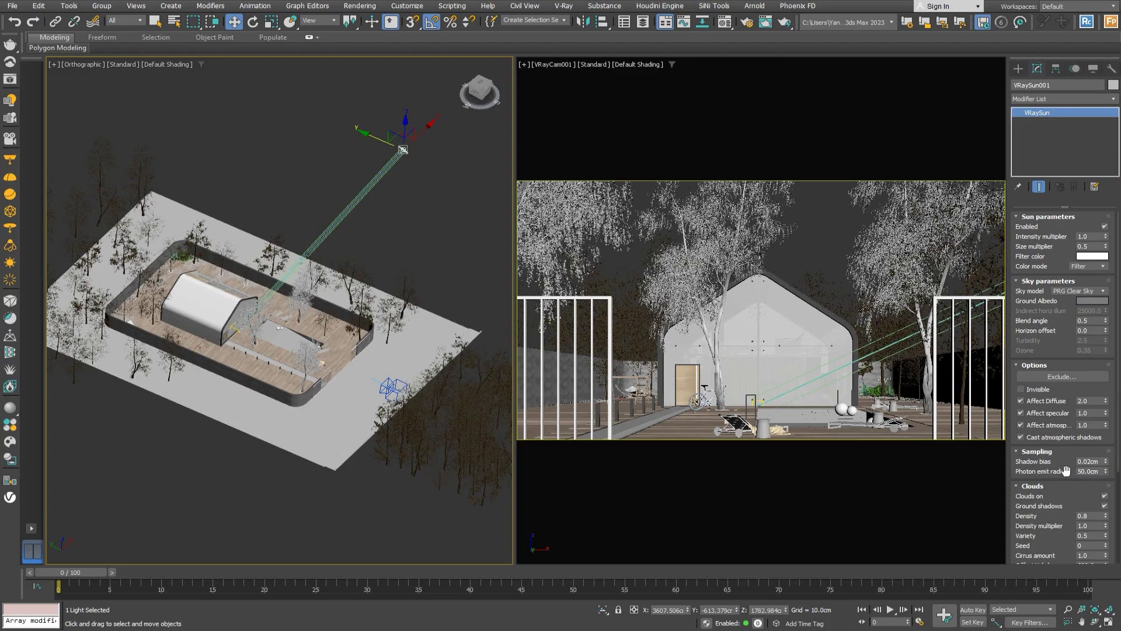
left_click_drag(1062, 472, 1055, 344)
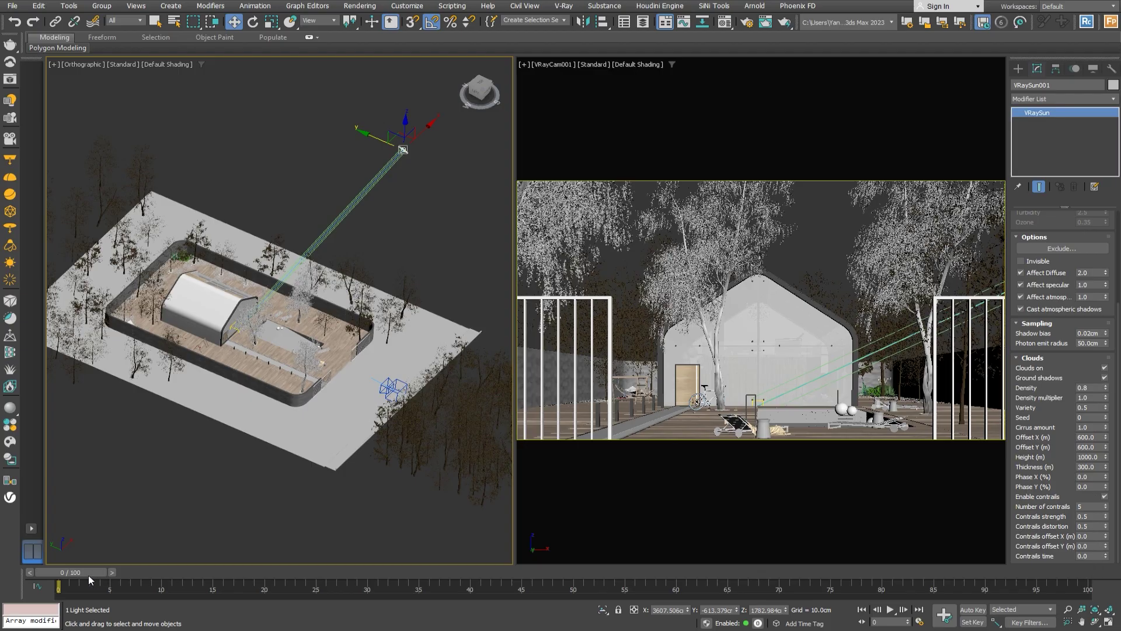
left_click(1090, 576)
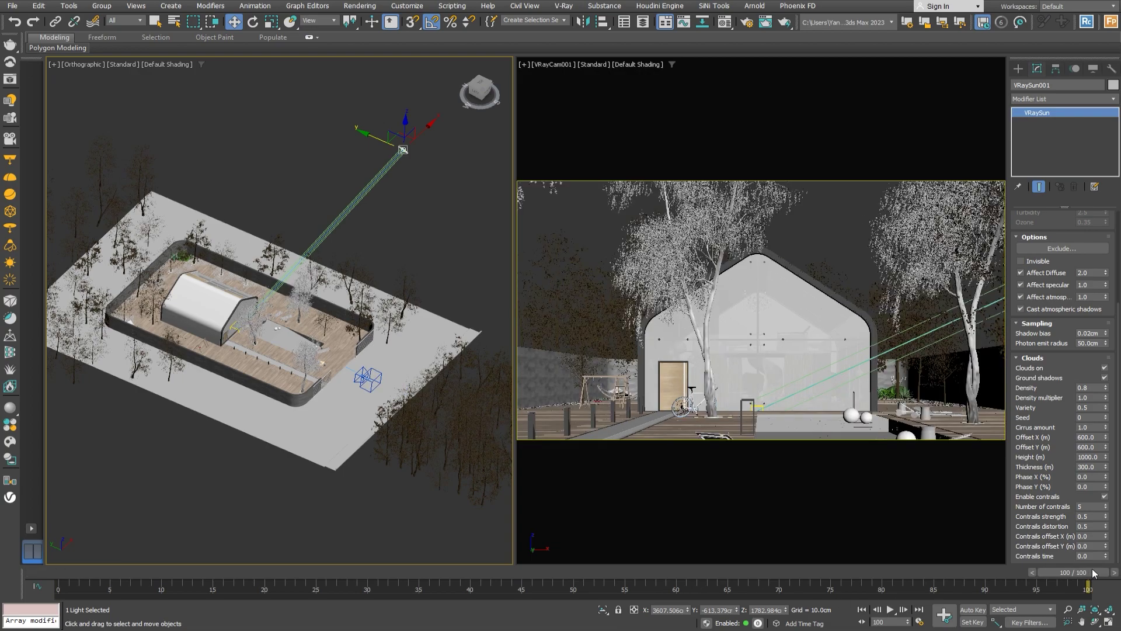
left_click(985, 610)
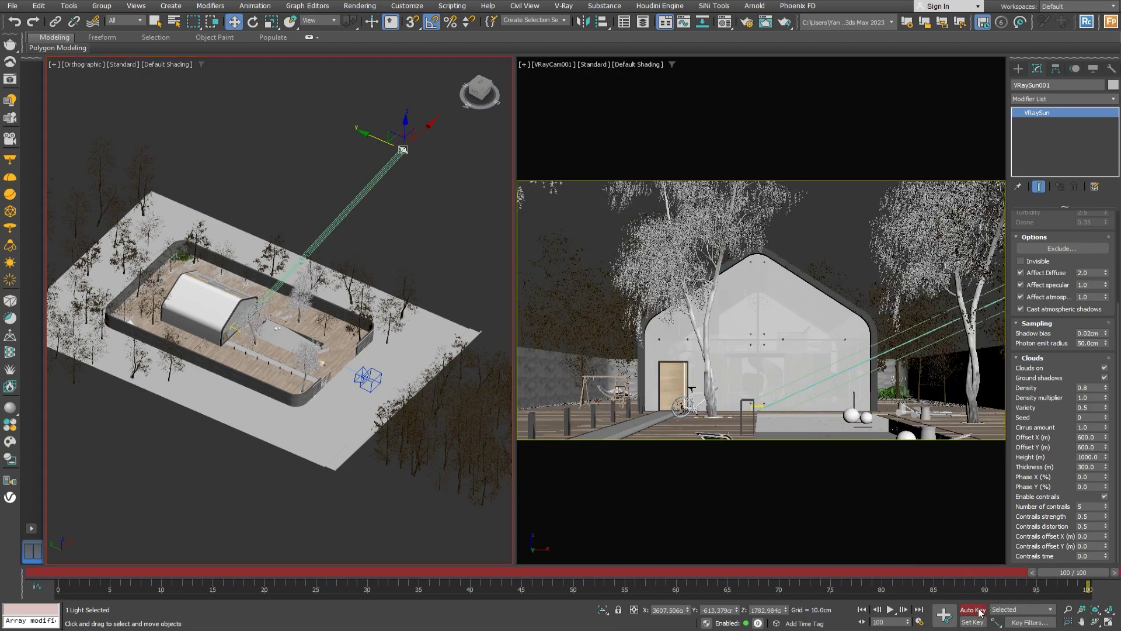
Set cloud Offset X and Y to 650 and Phase X to 50, then stop Auto Key at frame 0
double_click(1094, 437)
type("650")
key("Return")
left_click(1091, 447)
left_click(1090, 477)
left_click(1090, 487)
key("n")
key("Home")
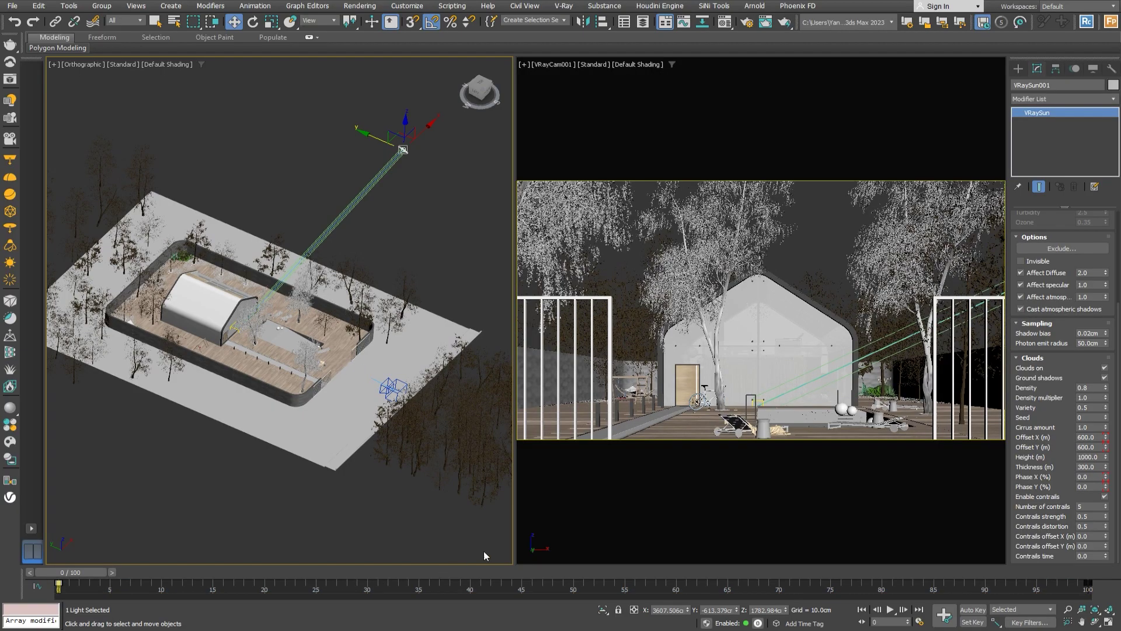
In Render Setup, render the Active Time Segment at the HDTV 1920x1080 preset
left_click(747, 23)
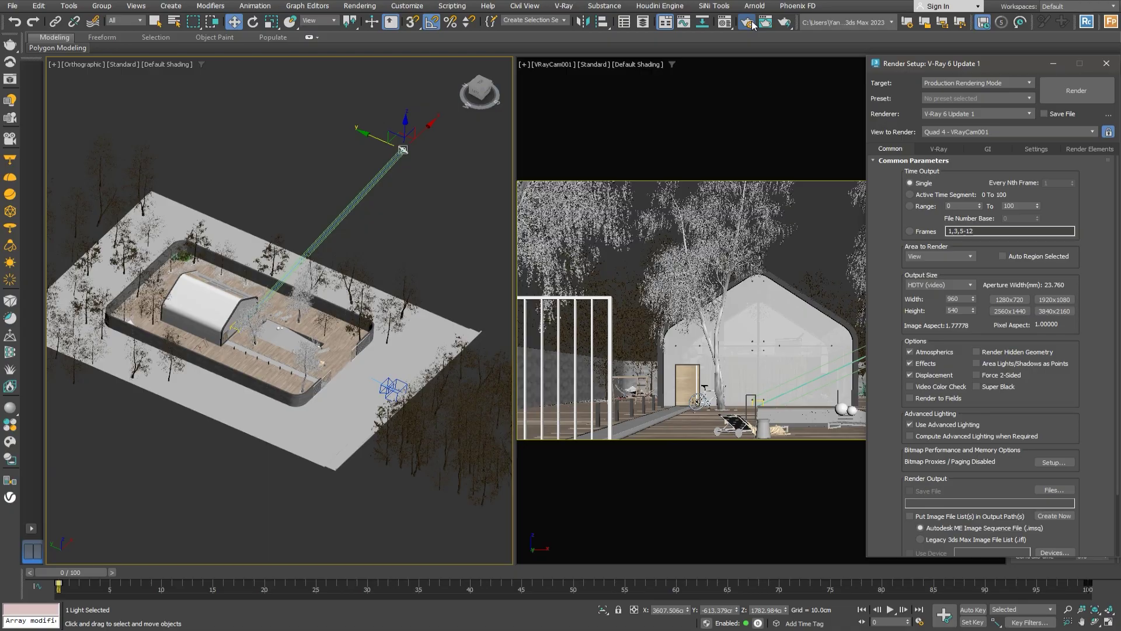
left_click(938, 195)
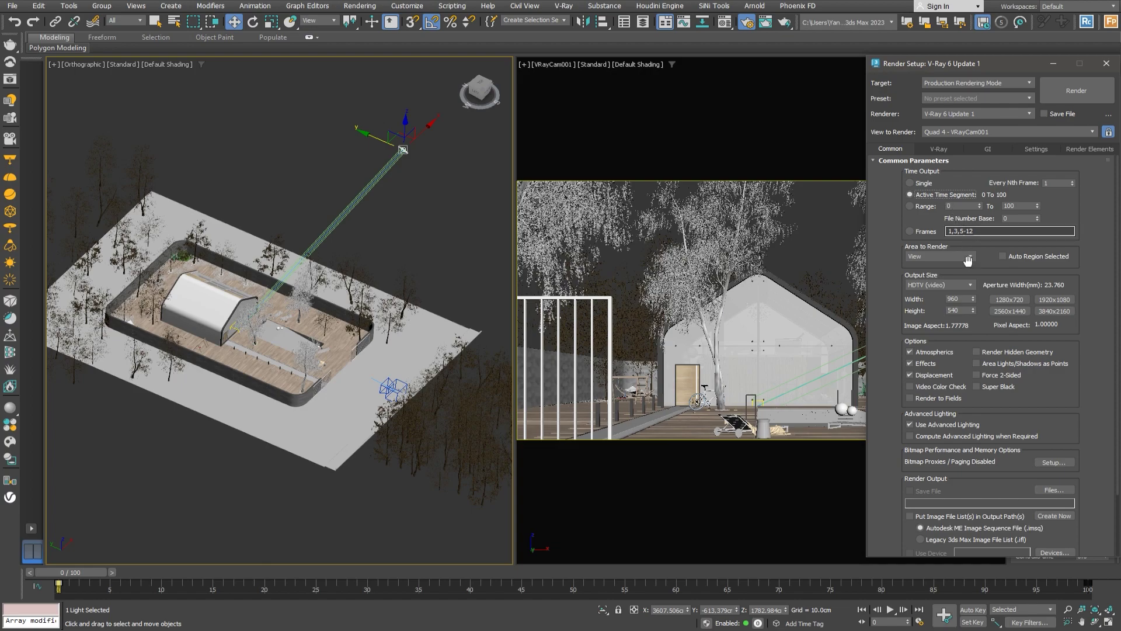
left_click(955, 285)
left_click(941, 423)
left_click(1066, 300)
Set the render output file to house_.png in C:\temp\Render, accepting PNG settings
left_click(1055, 490)
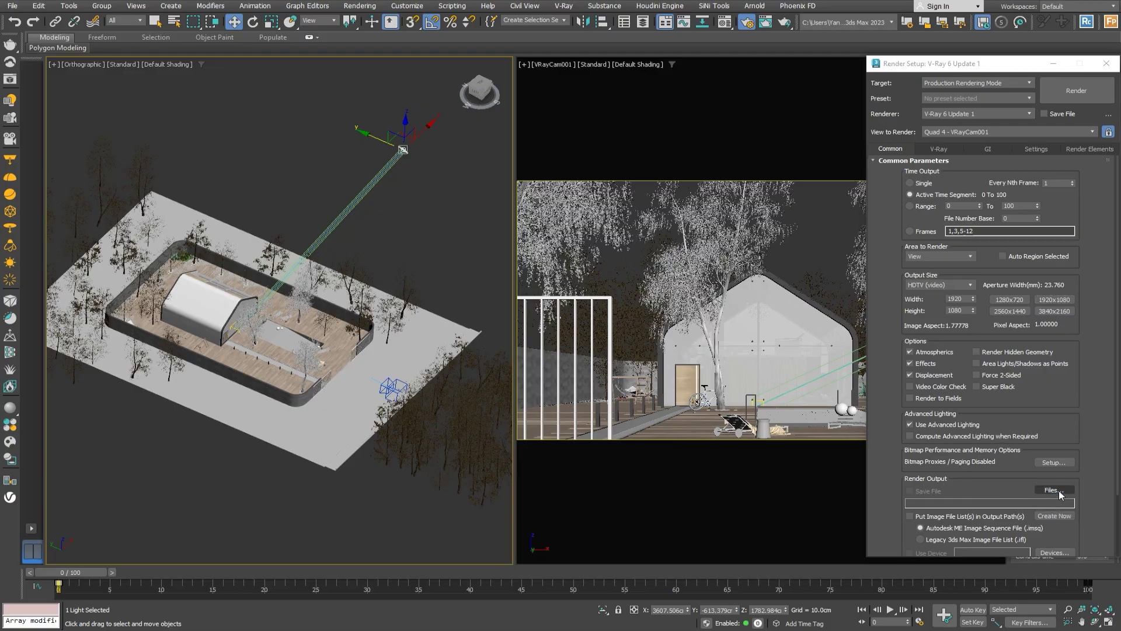
type("house_.png")
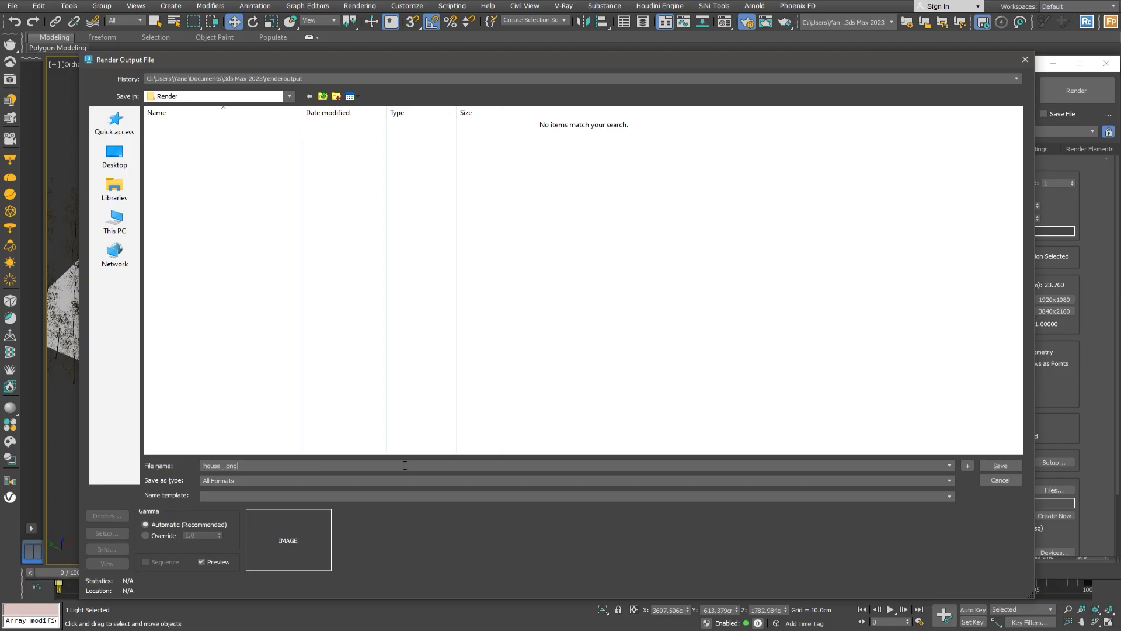
left_click(1001, 467)
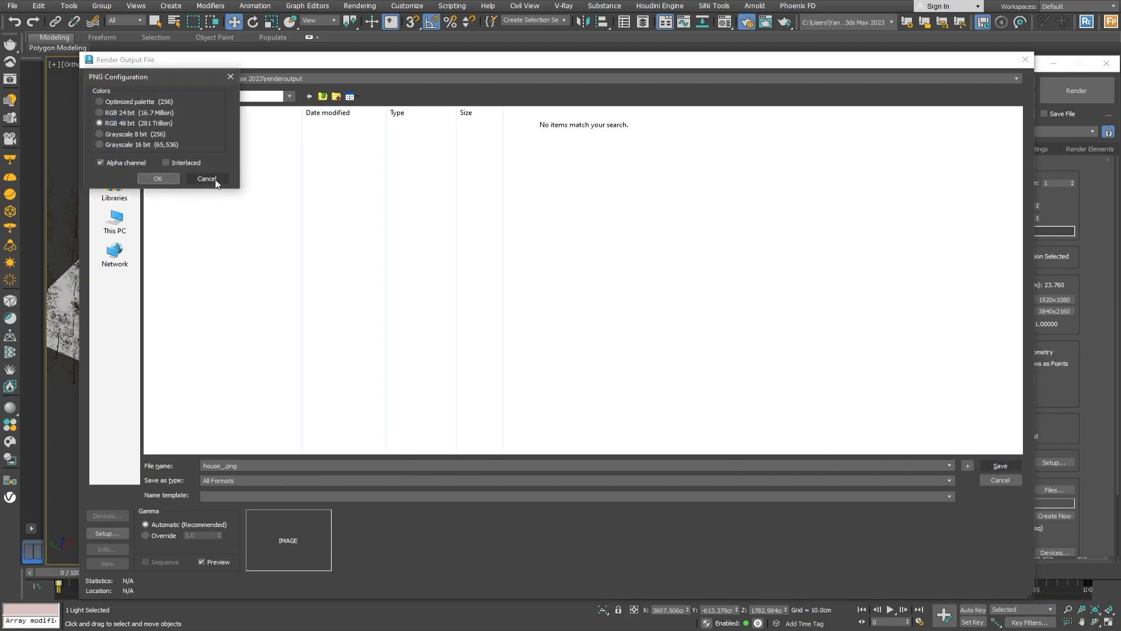
left_click(158, 178)
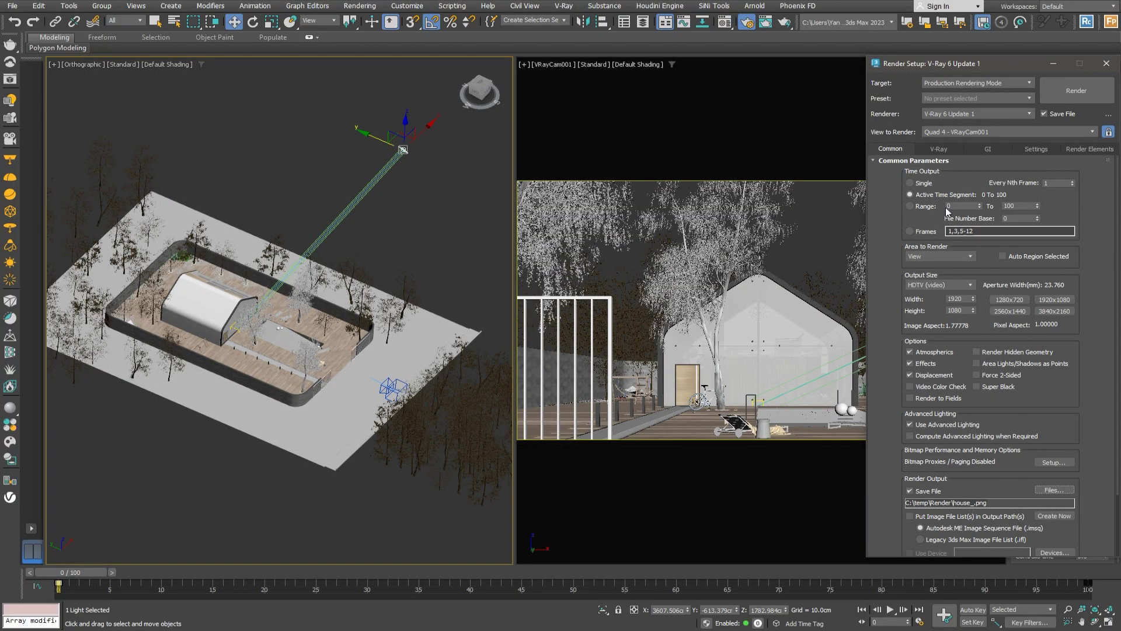
left_click(942, 149)
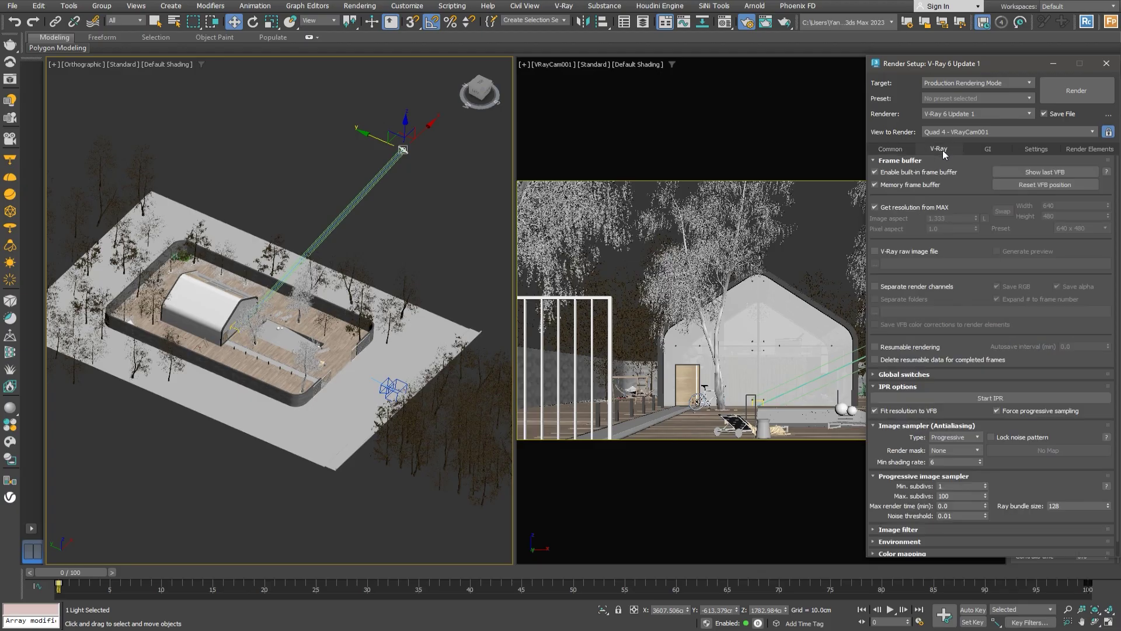
Enable the V-Ray raw image file and name it house_.exr
left_click(899, 252)
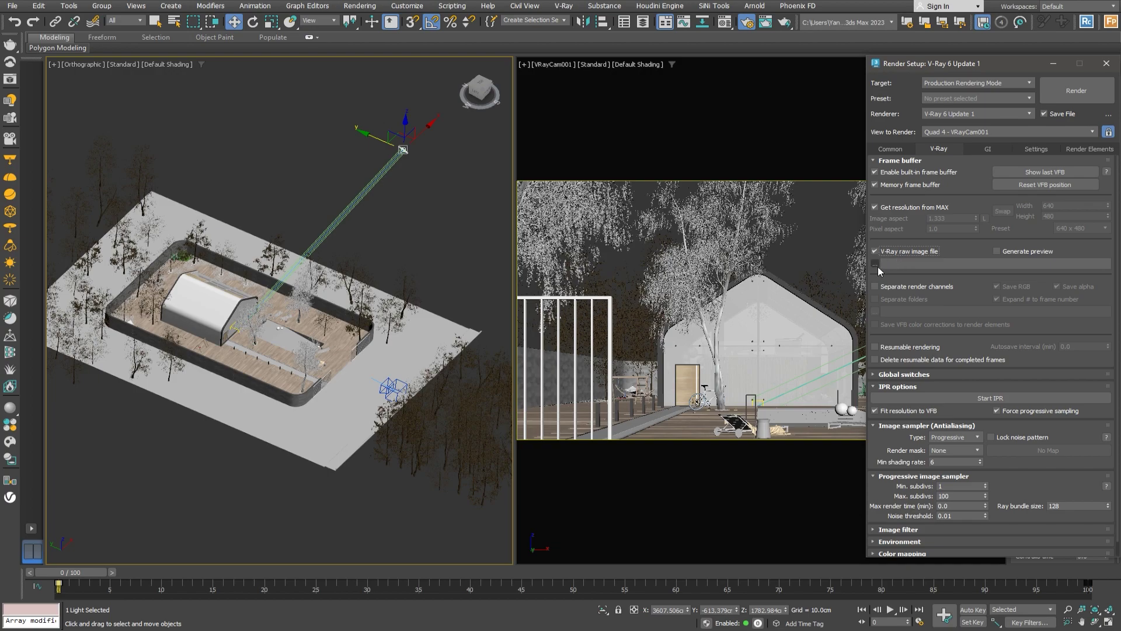
left_click(875, 265)
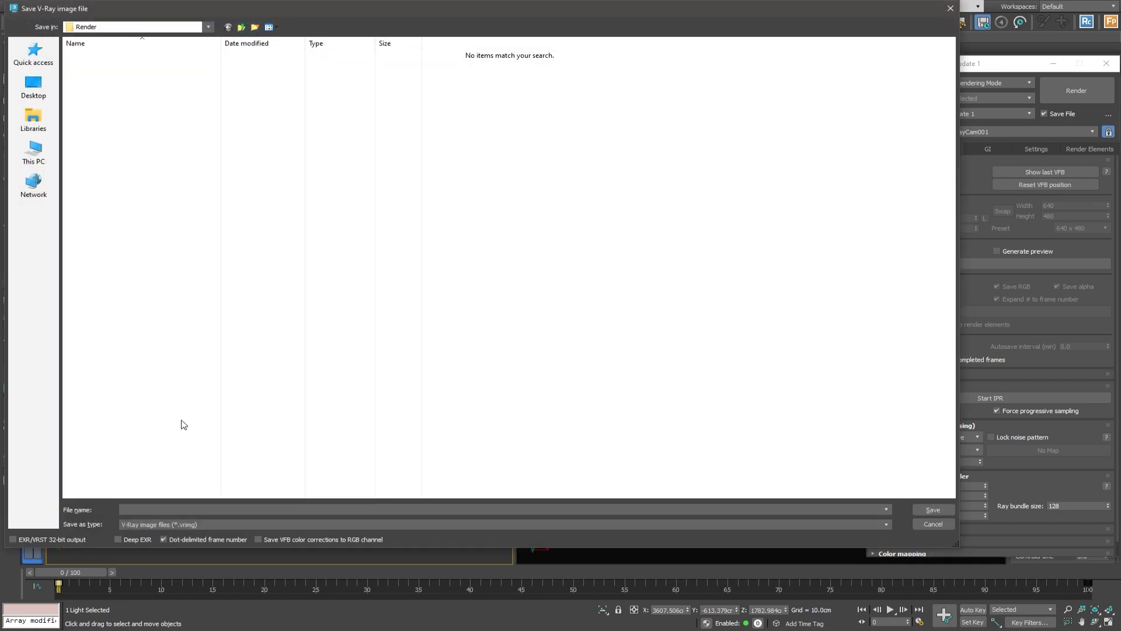
left_click(164, 509)
type("house_.exr")
key("Return")
scroll(920, 472, "down", 1)
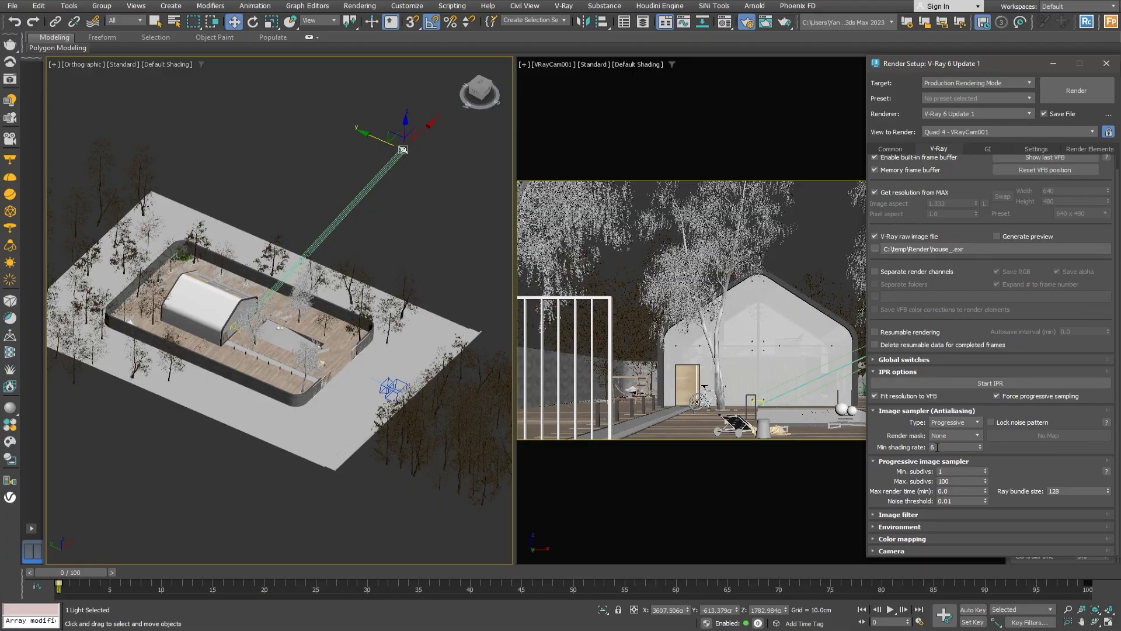
left_click(969, 491)
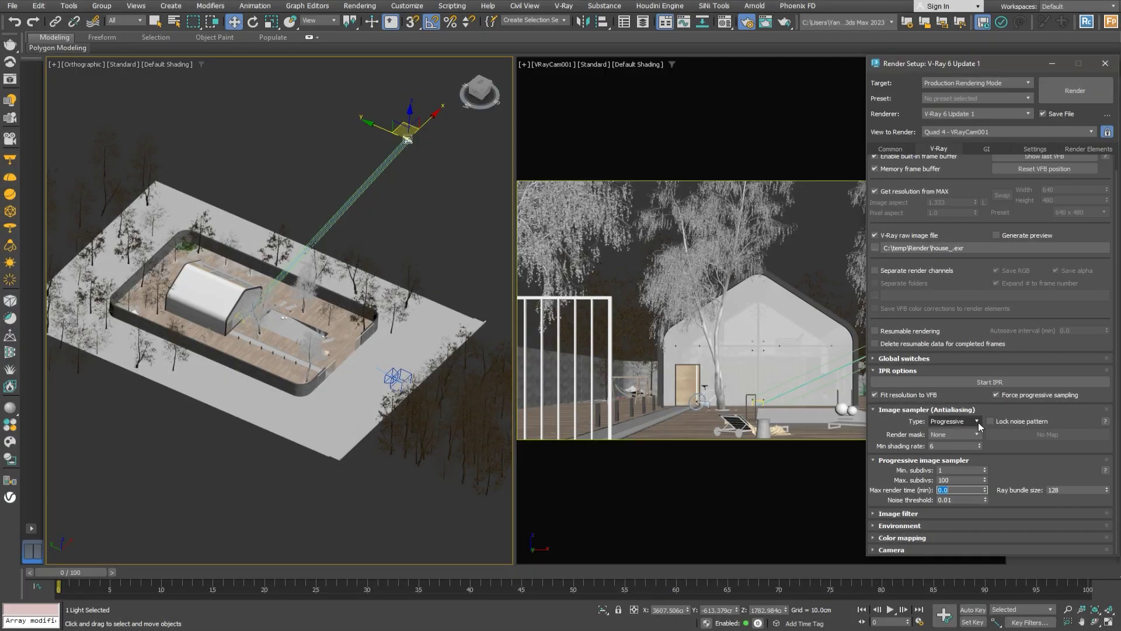
Switch the V-Ray image sampler type to Bucket
left_click(979, 422)
left_click(971, 433)
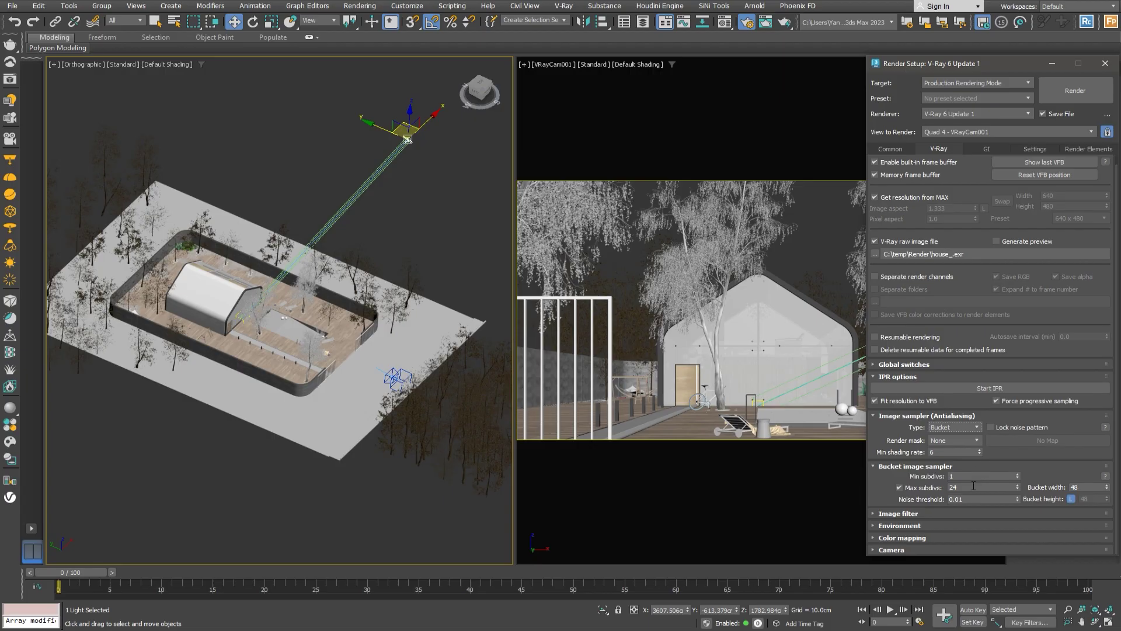
left_click(983, 500)
On the GI tab, set the Light cache preset to Animation
left_click(987, 150)
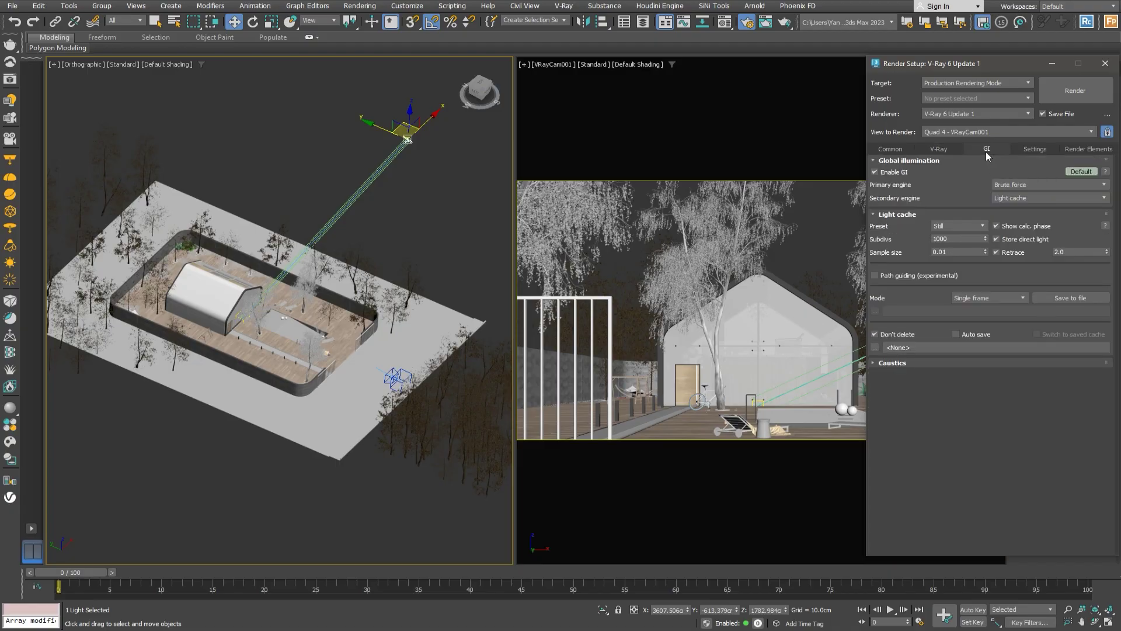
left_click(975, 226)
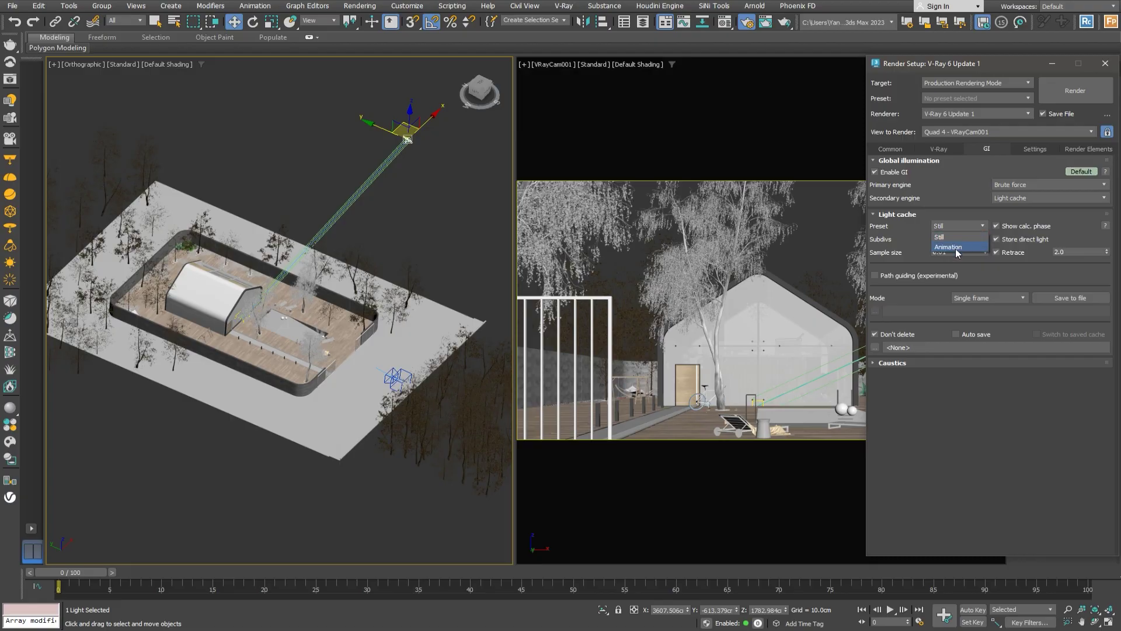
left_click(948, 247)
left_click(949, 238)
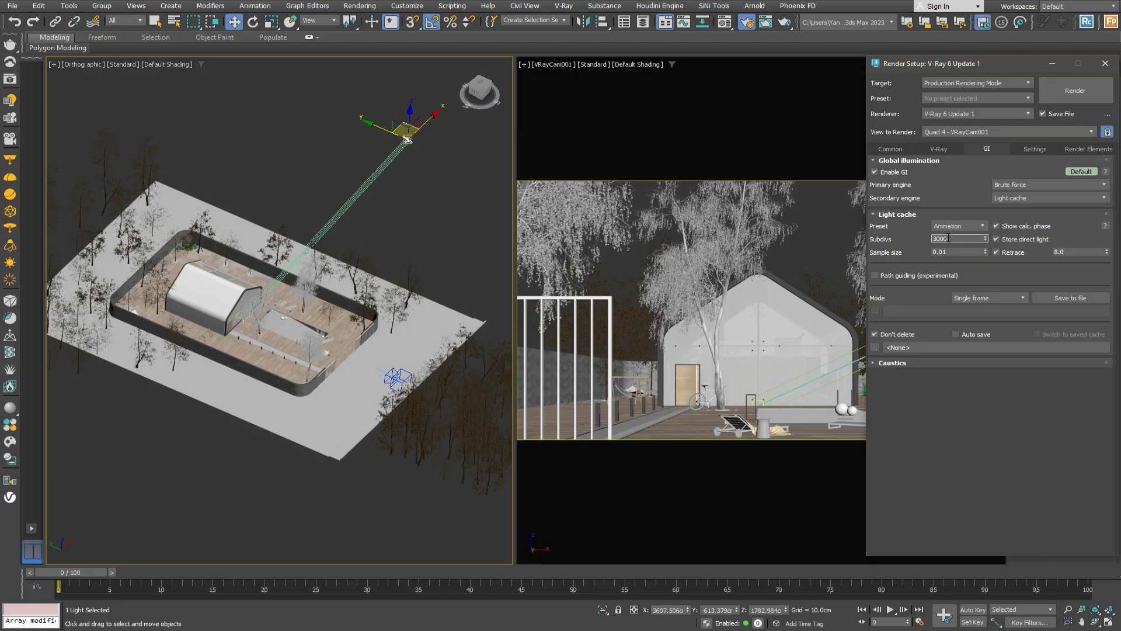
left_click(1079, 252)
Add a VRayBackToBeauty render element that outputs house__VRayBackToBeauty.png to C:\temp\Render
left_click(1077, 152)
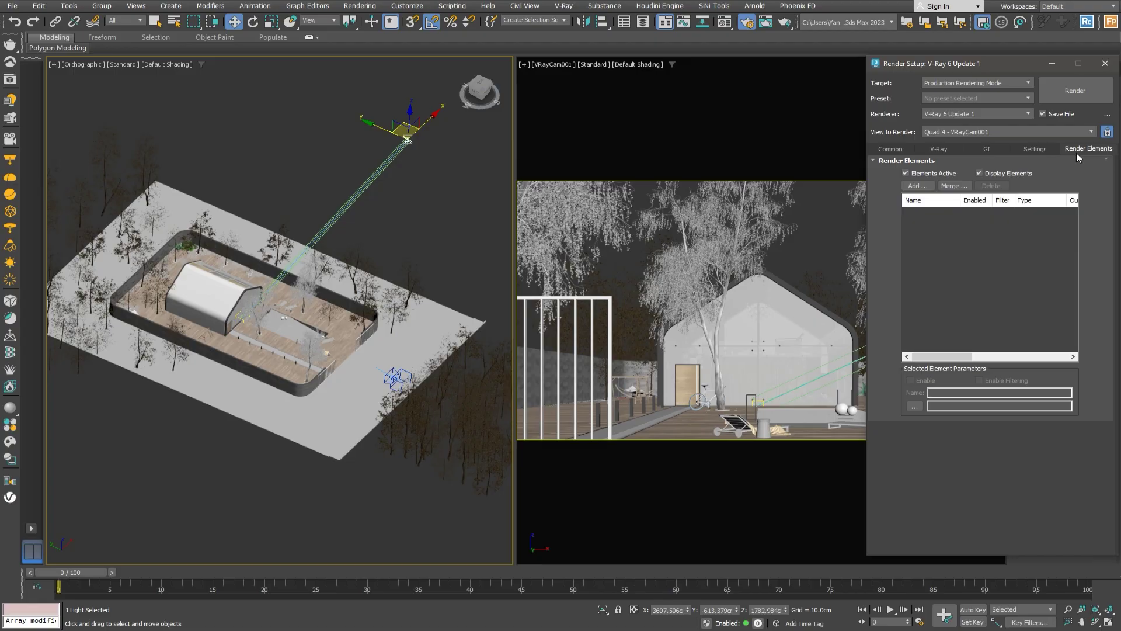
left_click(917, 186)
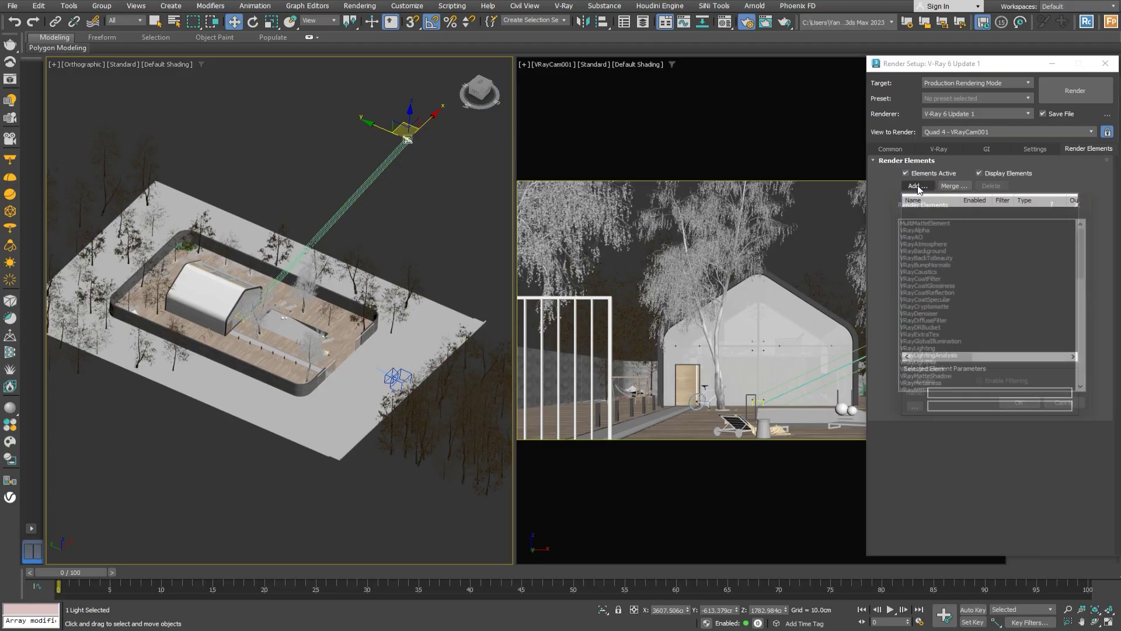
left_click(919, 257)
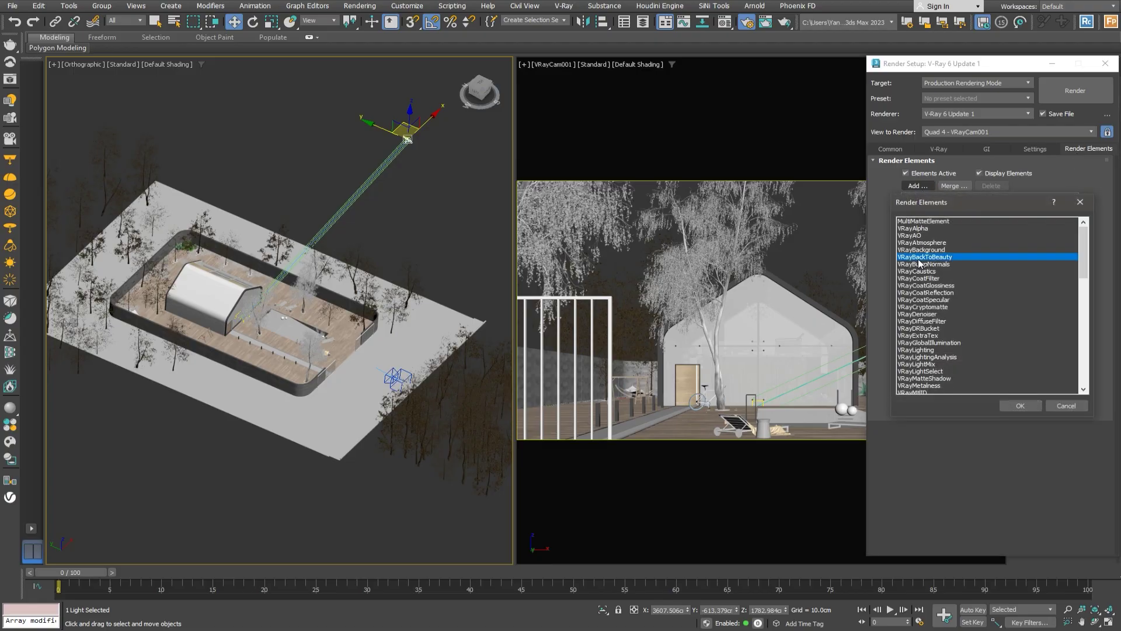
left_click(1020, 406)
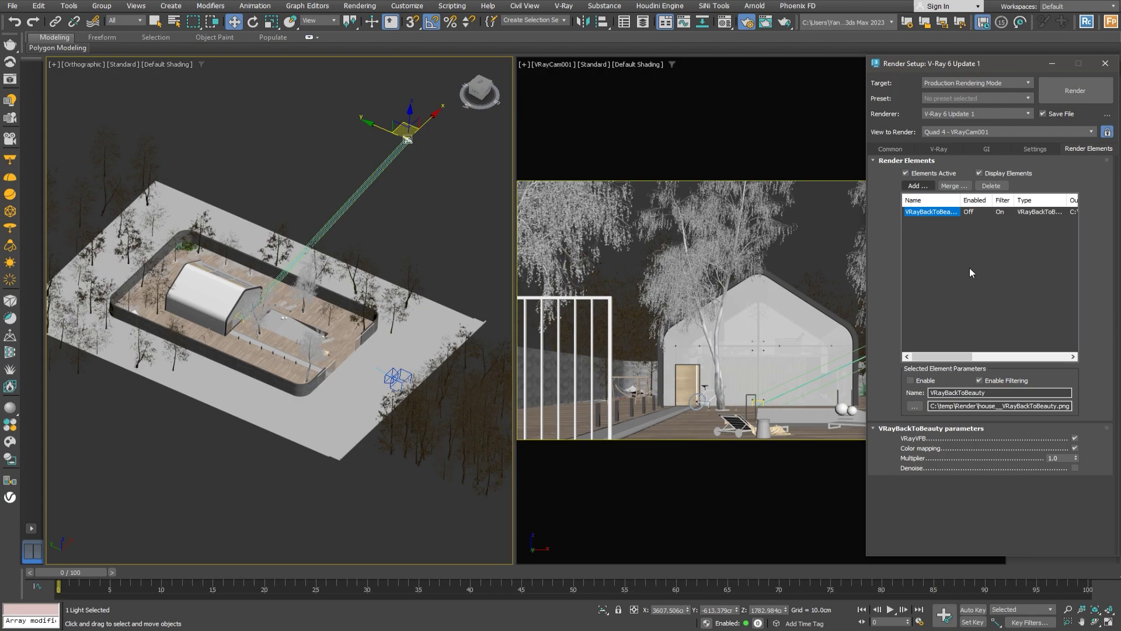
Add a VRayDenoiser render element and set its Mode to Only generate render elements
left_click(926, 185)
left_click(931, 315)
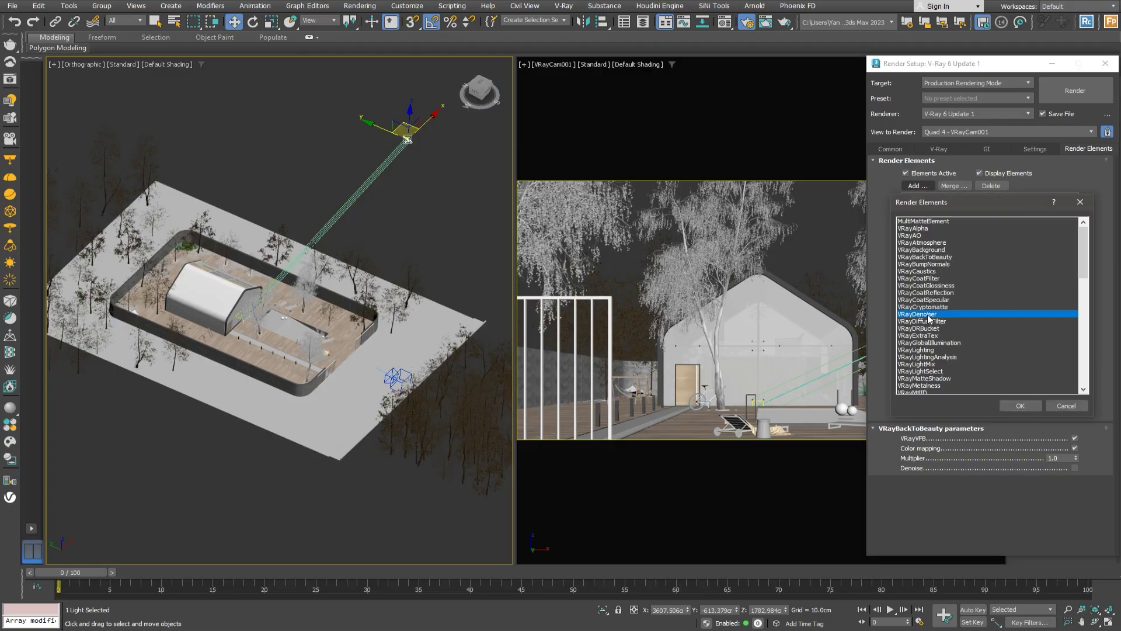
left_click(1020, 404)
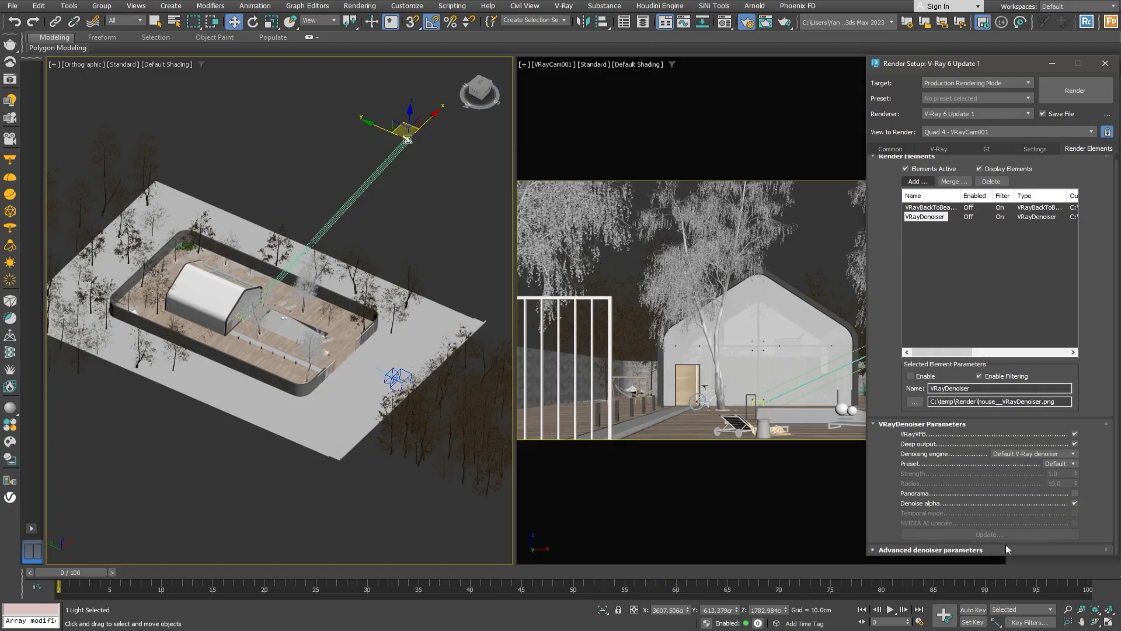
scroll(905, 550, "down", 1)
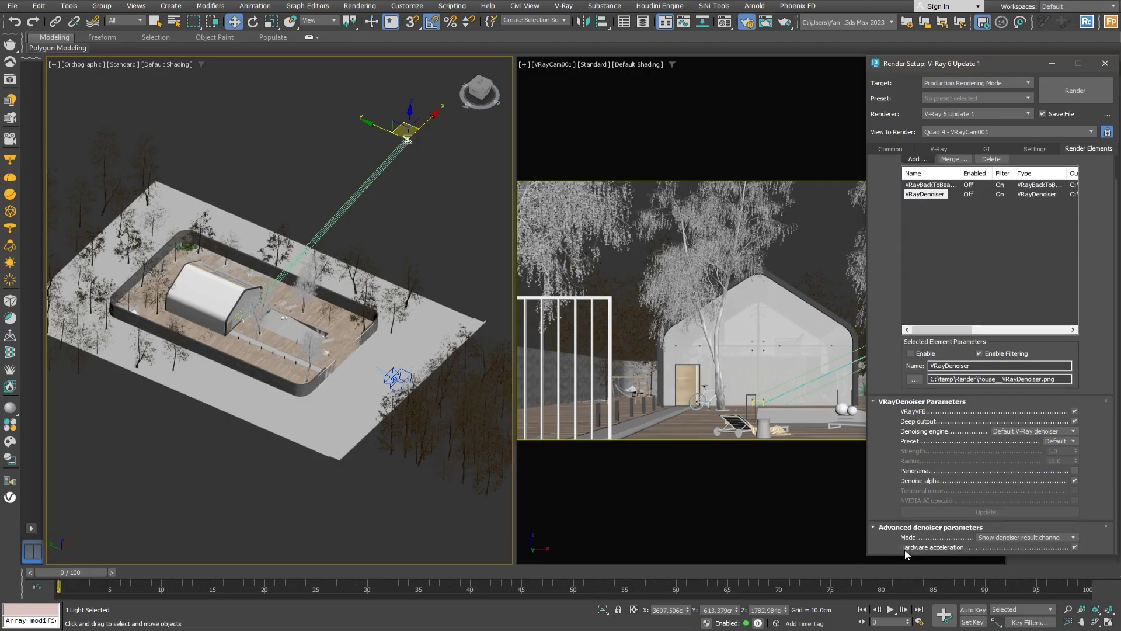
left_click(1067, 539)
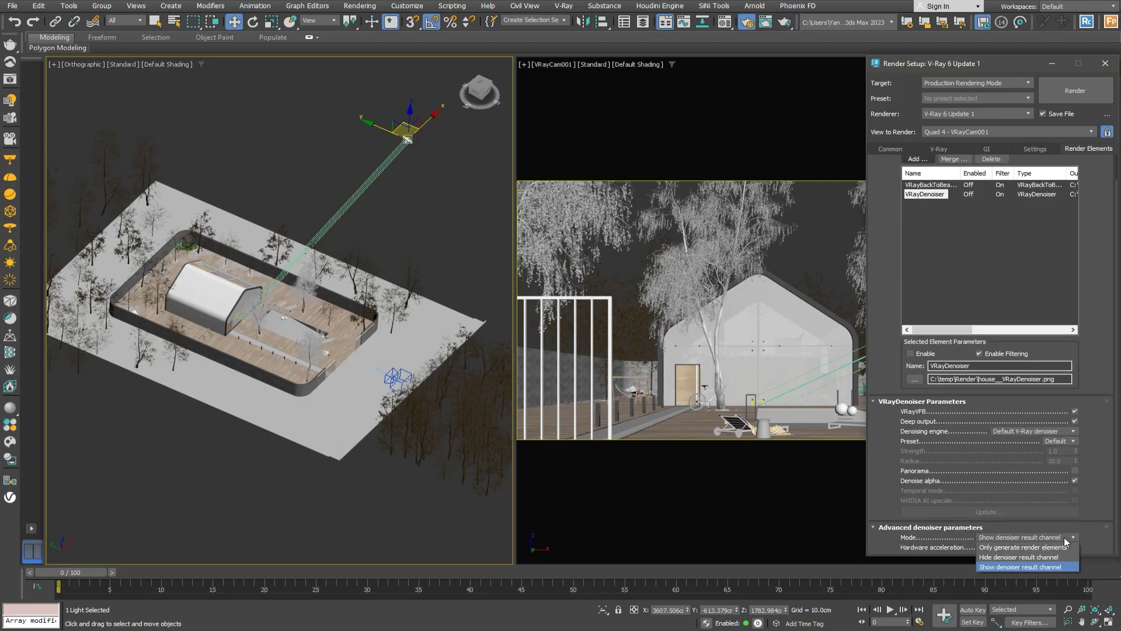
left_click(1031, 548)
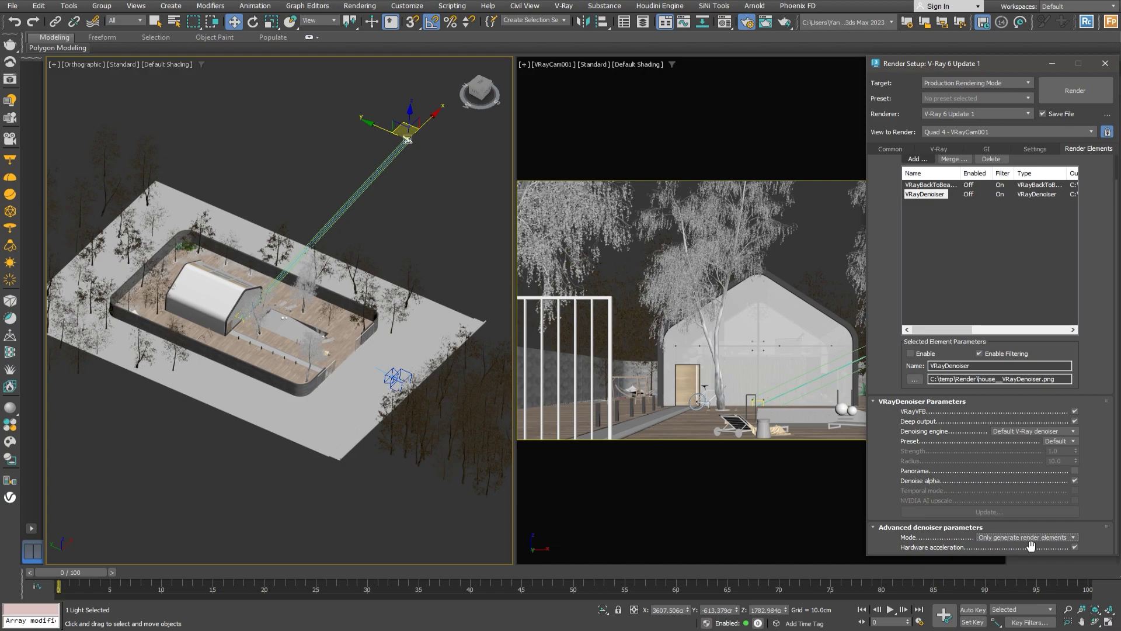
left_click(1060, 525)
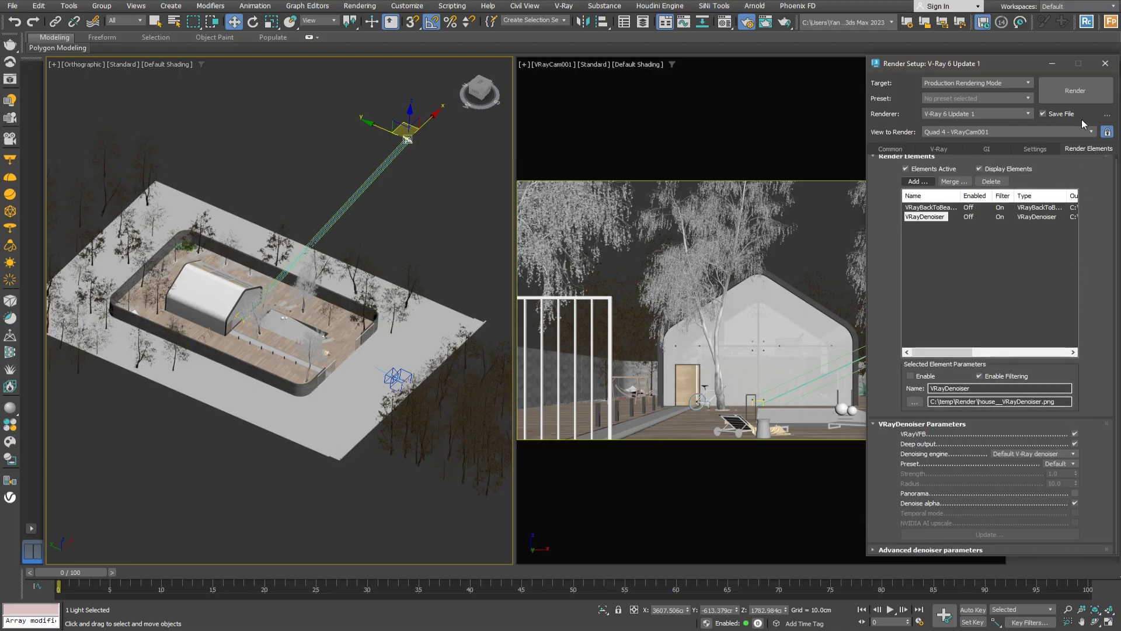
Render the animation from Render Setup, then stop it partway through frame 1
left_click(1081, 93)
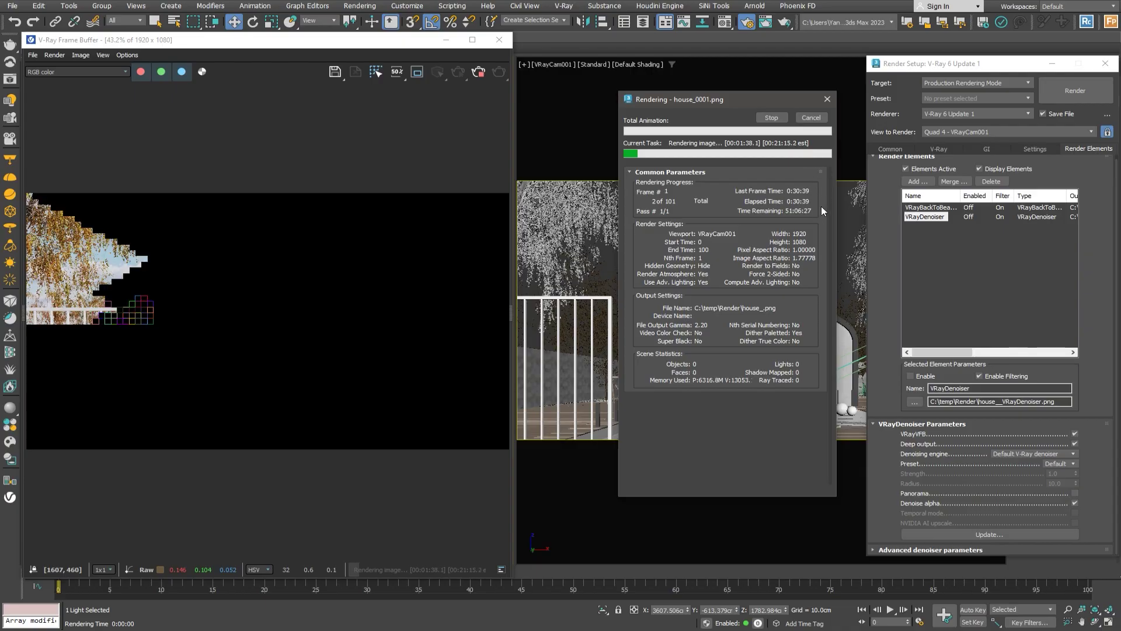
left_click(767, 119)
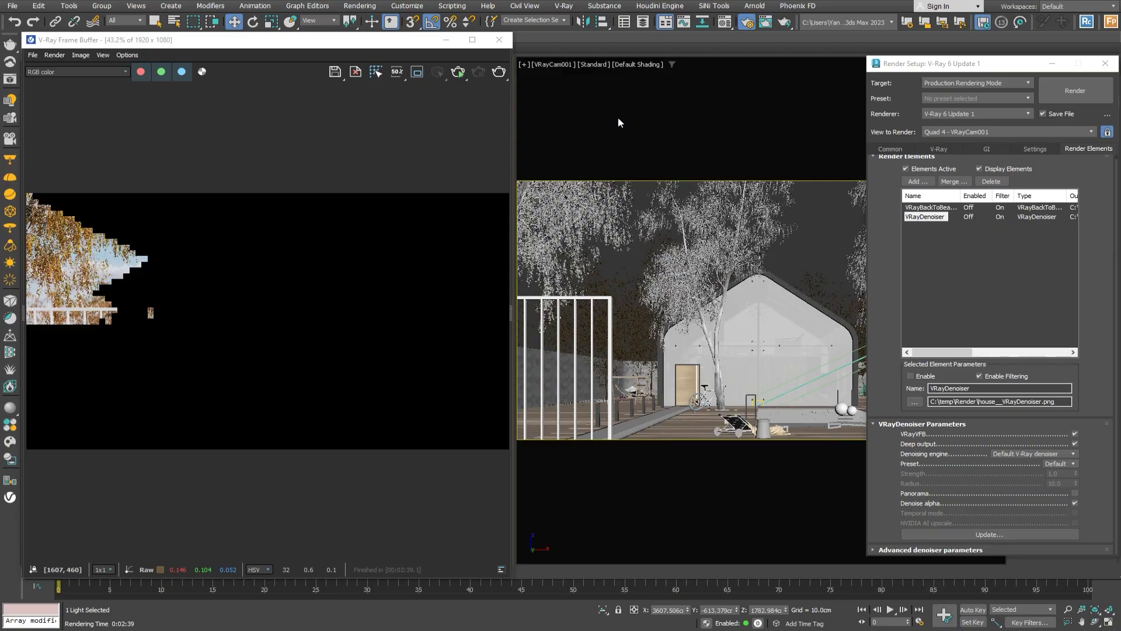
Submit the whole house animation to Chaos Cloud with animation export enabled
left_click(10, 62)
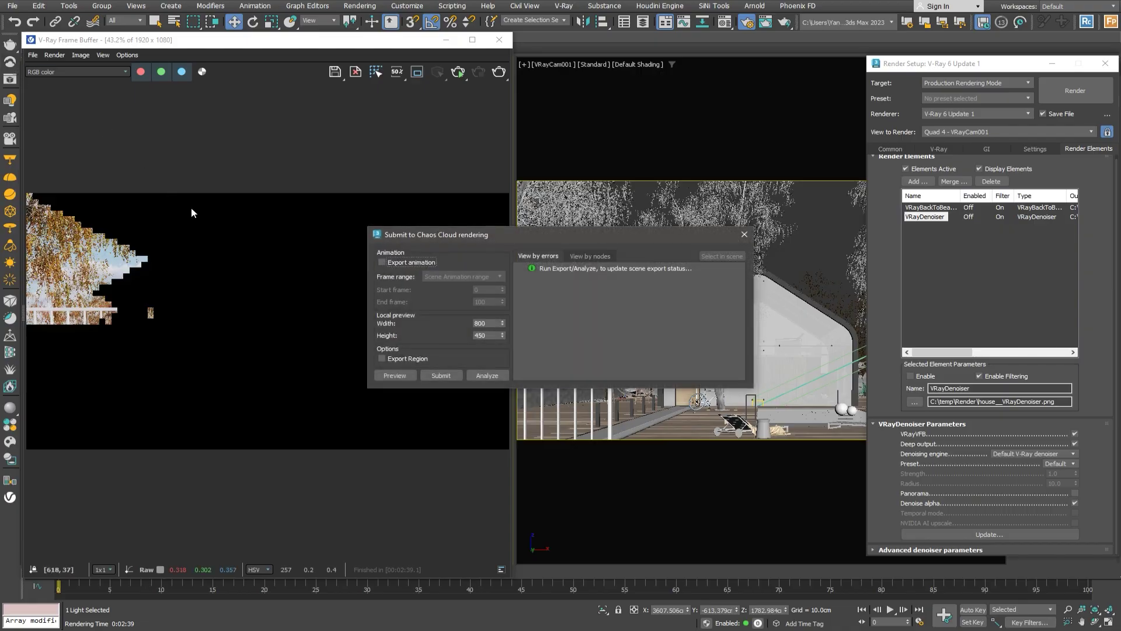
left_click(401, 264)
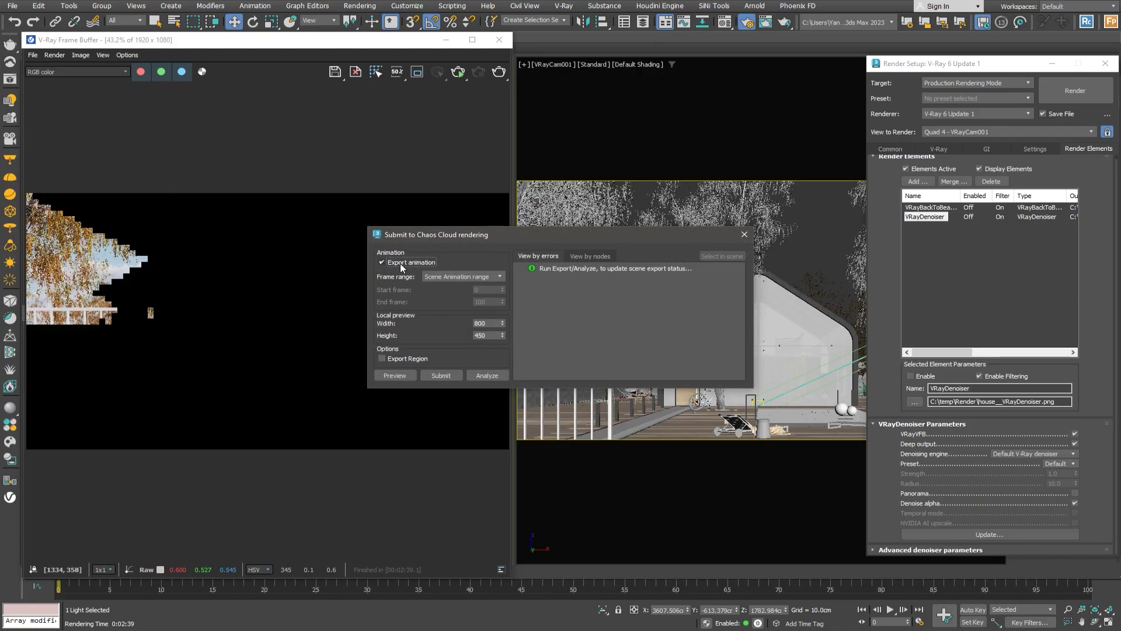
left_click(440, 375)
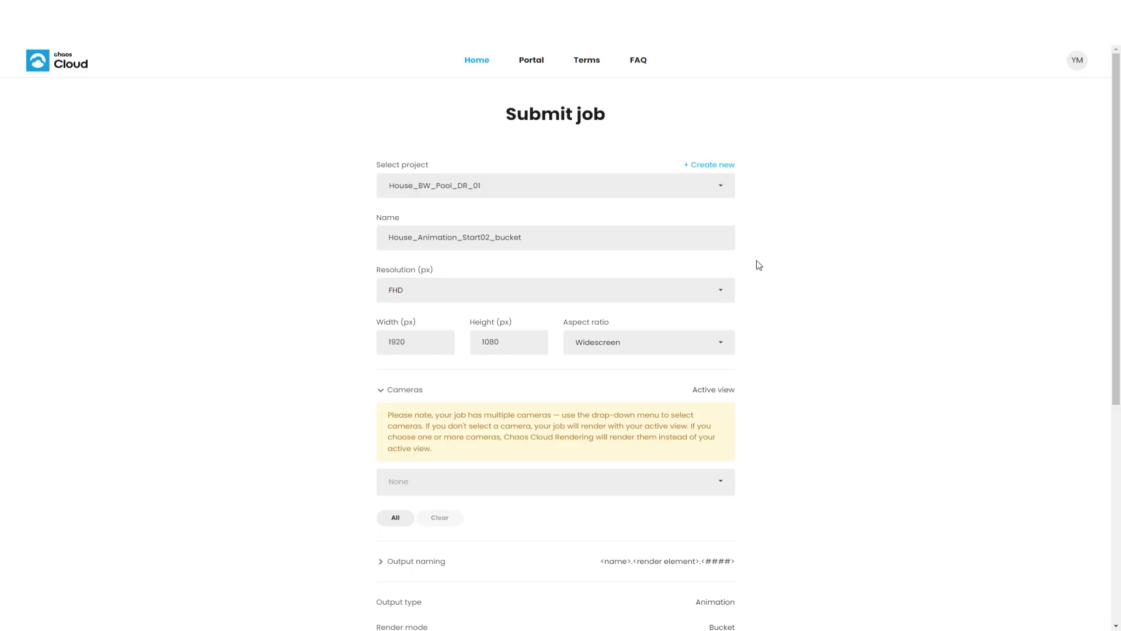
Submit the cloud job from the form, then view its 101 queued frames (0–100)
scroll(756, 292, "down", 5)
scroll(771, 318, "down", 2)
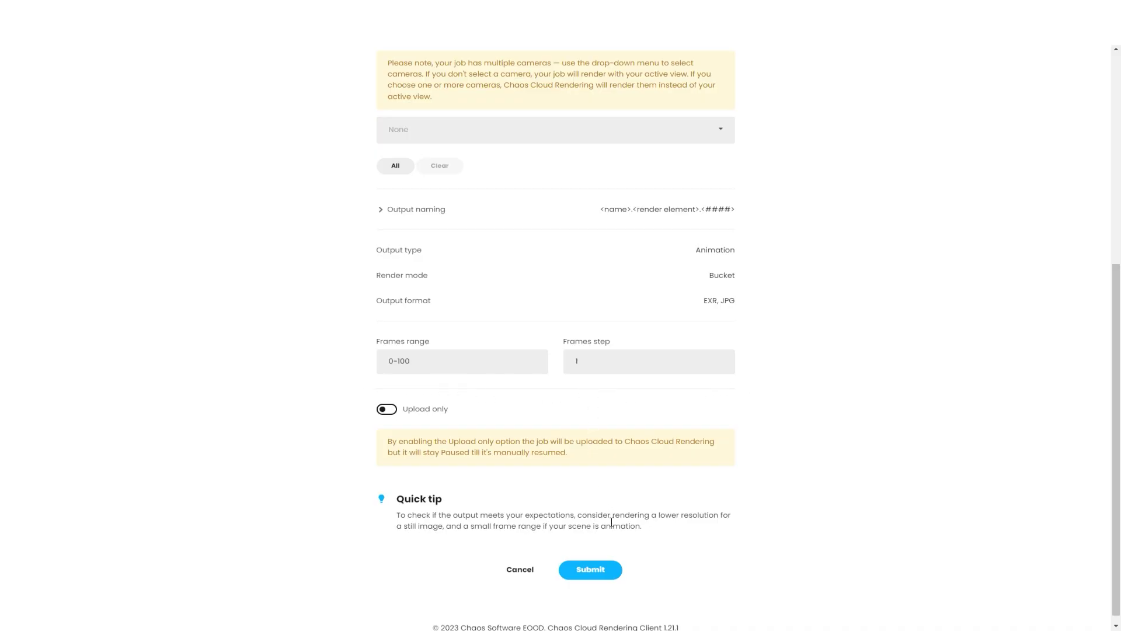
left_click(601, 570)
left_click(570, 162)
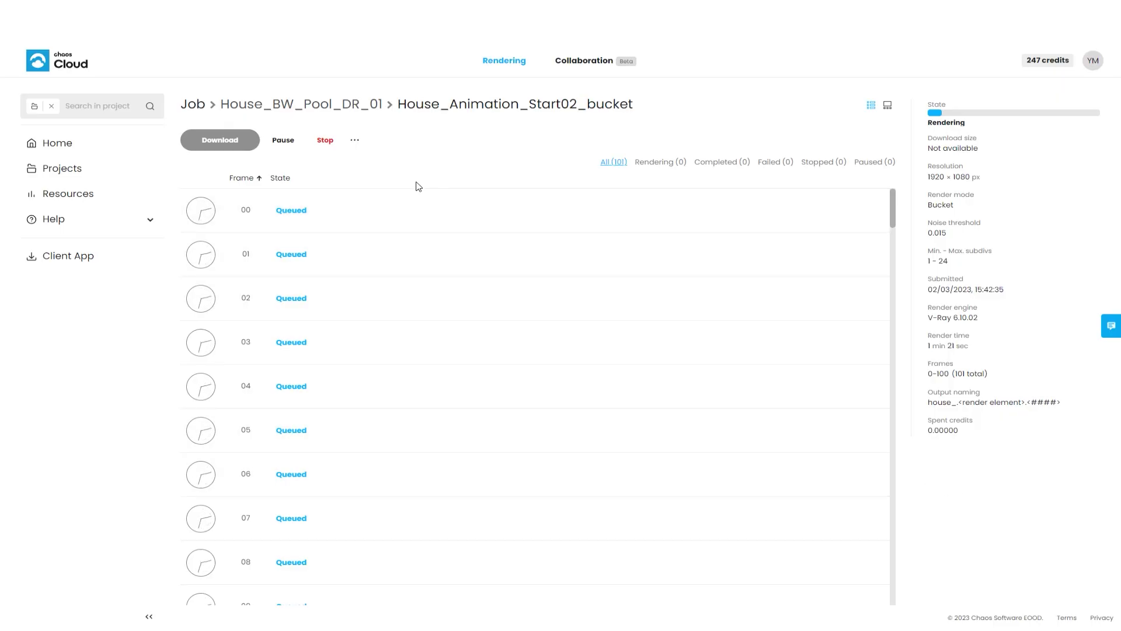
Open frame row 00 to preview the completed render of frame 0
left_click_drag(891, 202, 910, 621)
left_click(201, 220)
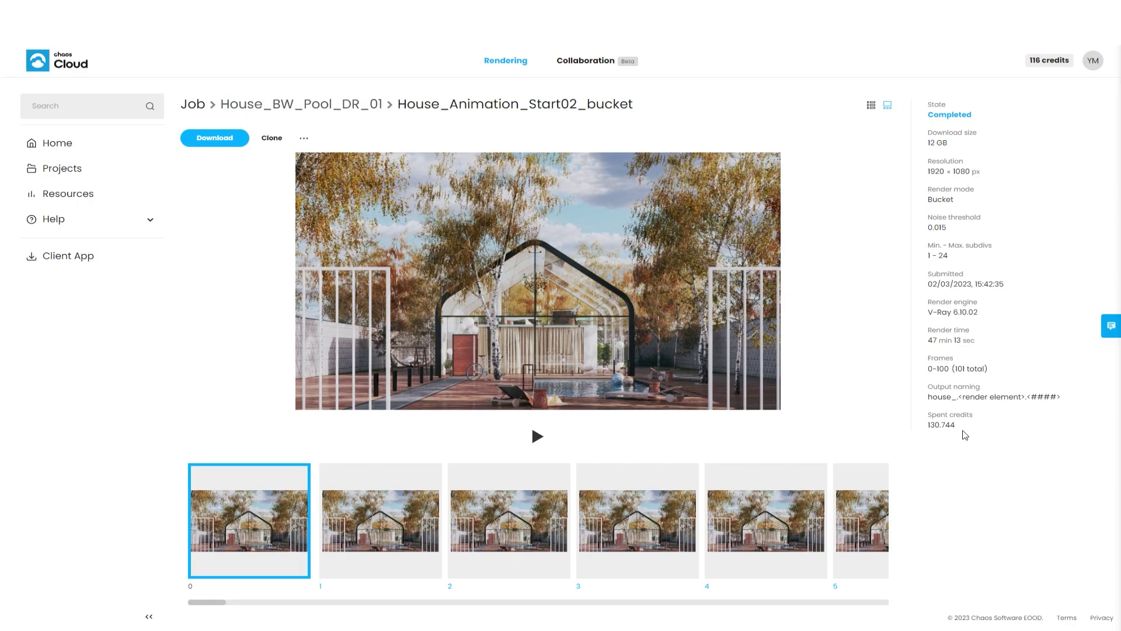
Play the preview.mp4 animation, then download House_Animation_Start02_bucket.zip
left_click(535, 439)
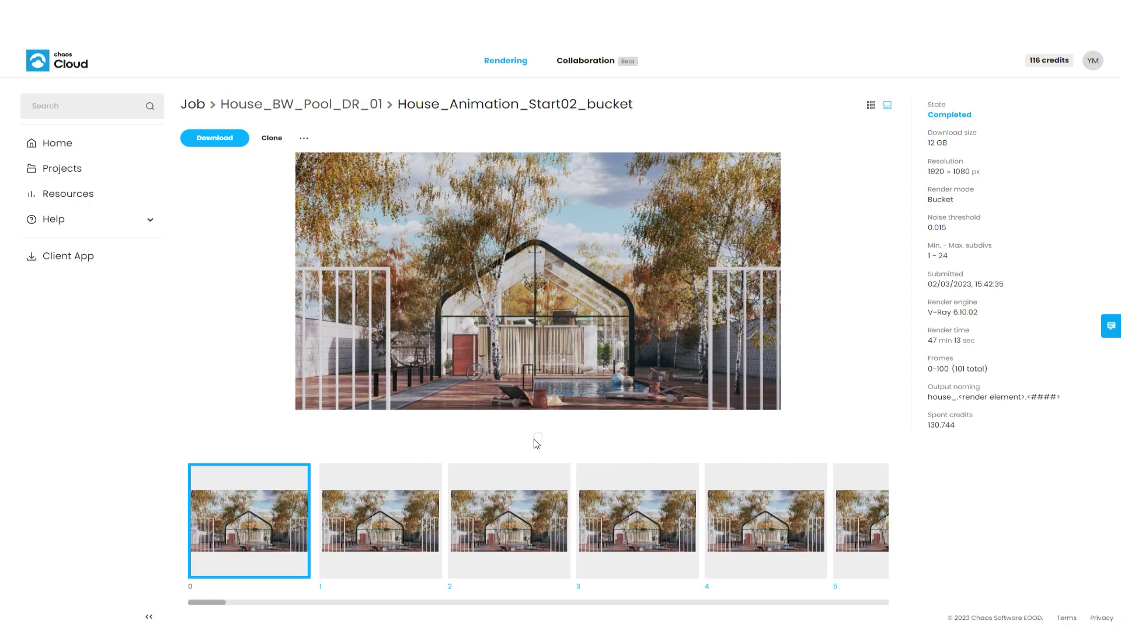
left_click(538, 438)
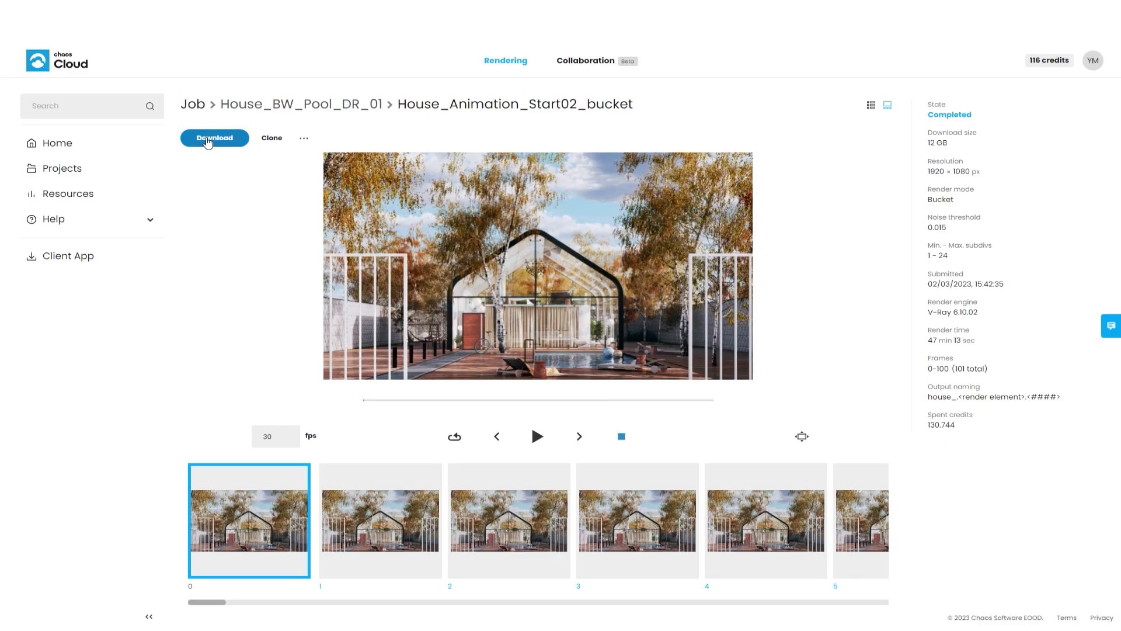
left_click(208, 139)
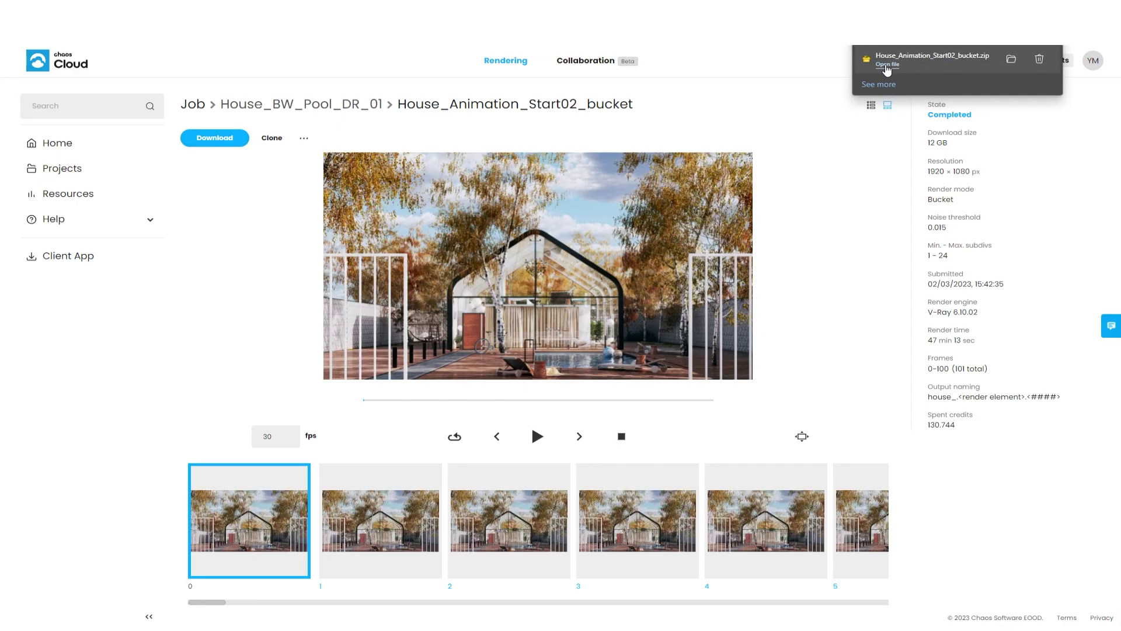
Open the downloaded zip in PeaZip, look through its 1515 EXR and JPG files, and close it
left_click(887, 66)
mouse_move(832, 198)
left_mouse_down()
mouse_move(833, 247)
mouse_move(833, 192)
left_mouse_up()
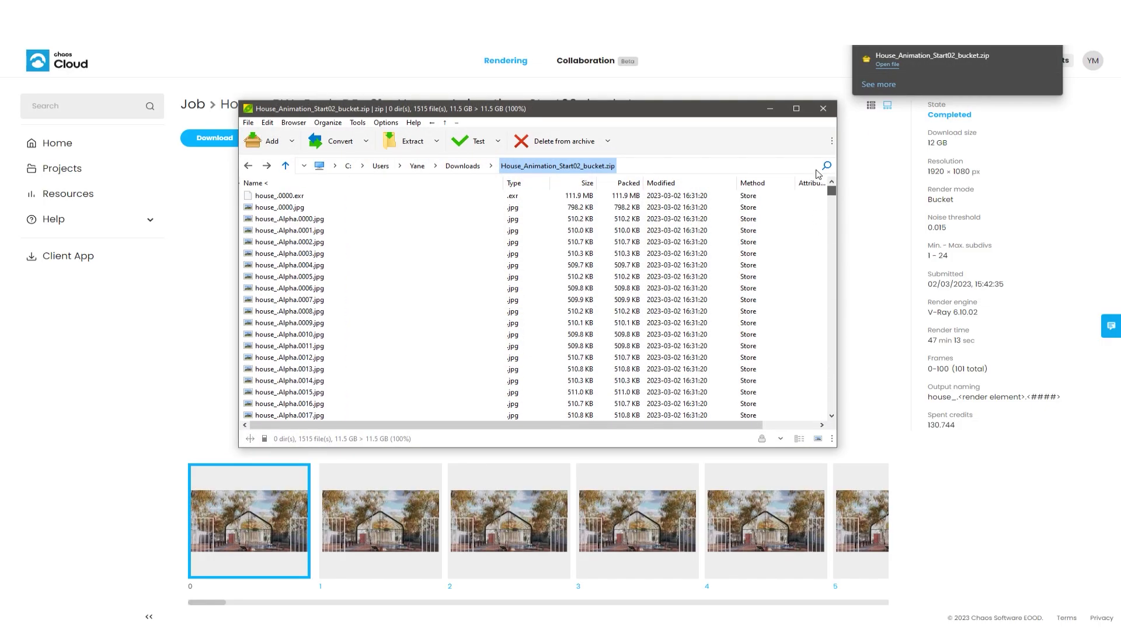
left_click(824, 109)
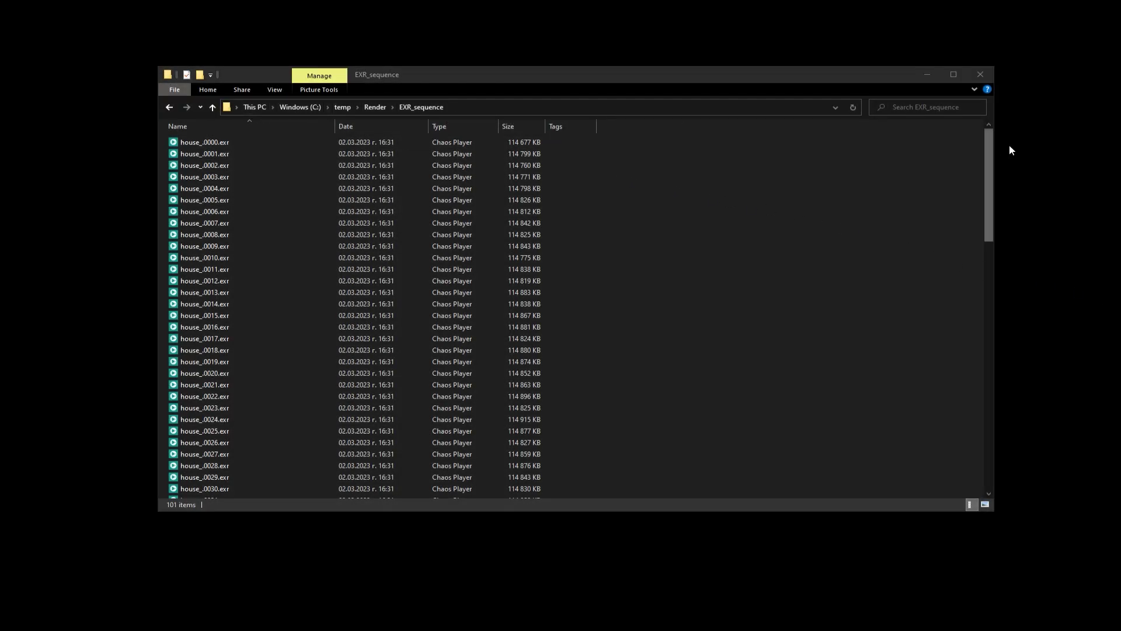
Launch the V-Ray Denoiser tool and load the full house_ EXR sequence starting at house_.0000.exr
left_click_drag(986, 142, 989, 114)
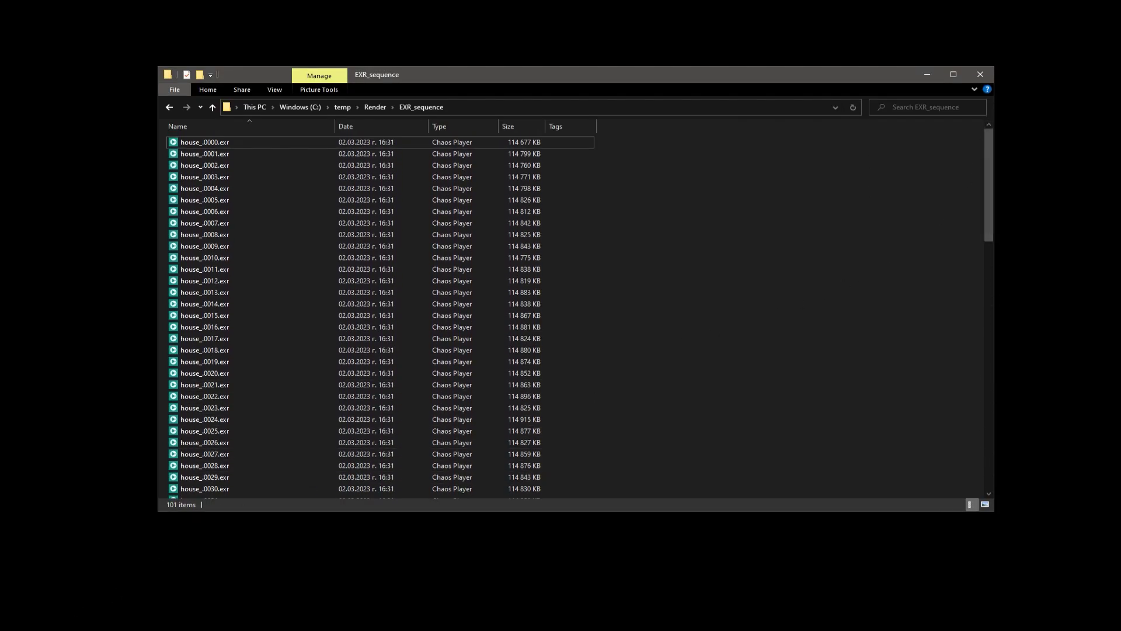
key("super")
type("denoi")
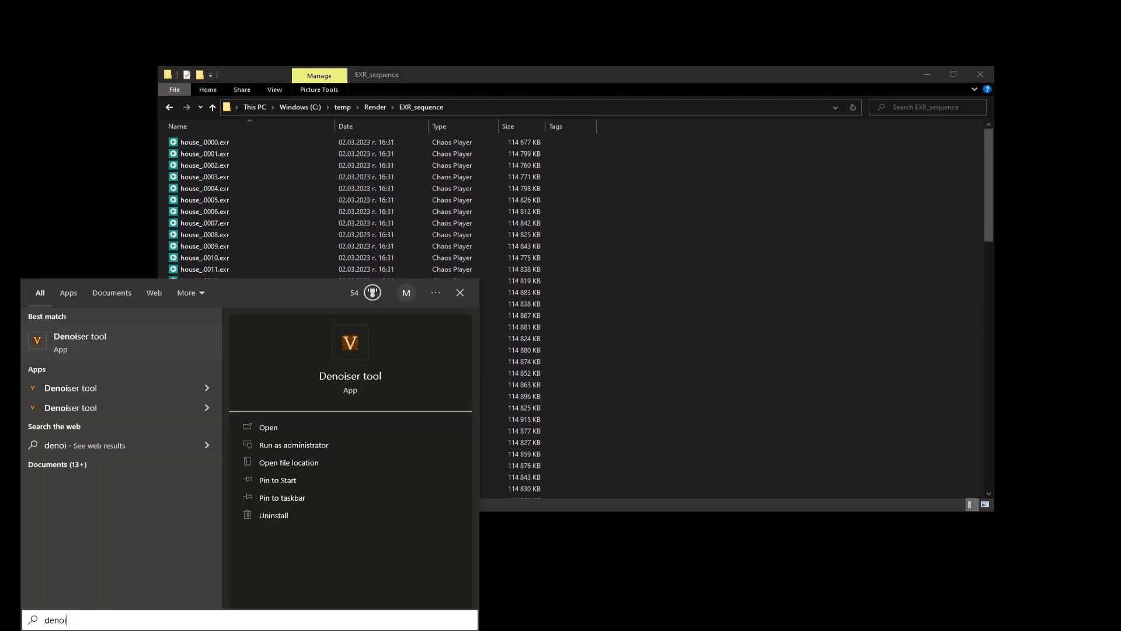
left_click(350, 378)
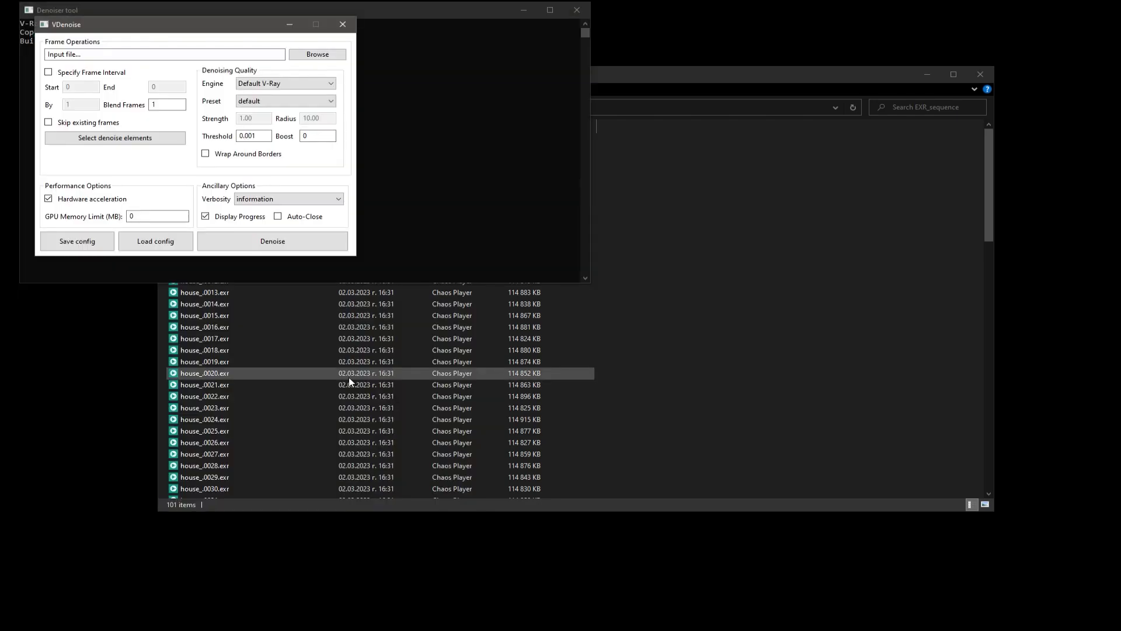
left_click(342, 56)
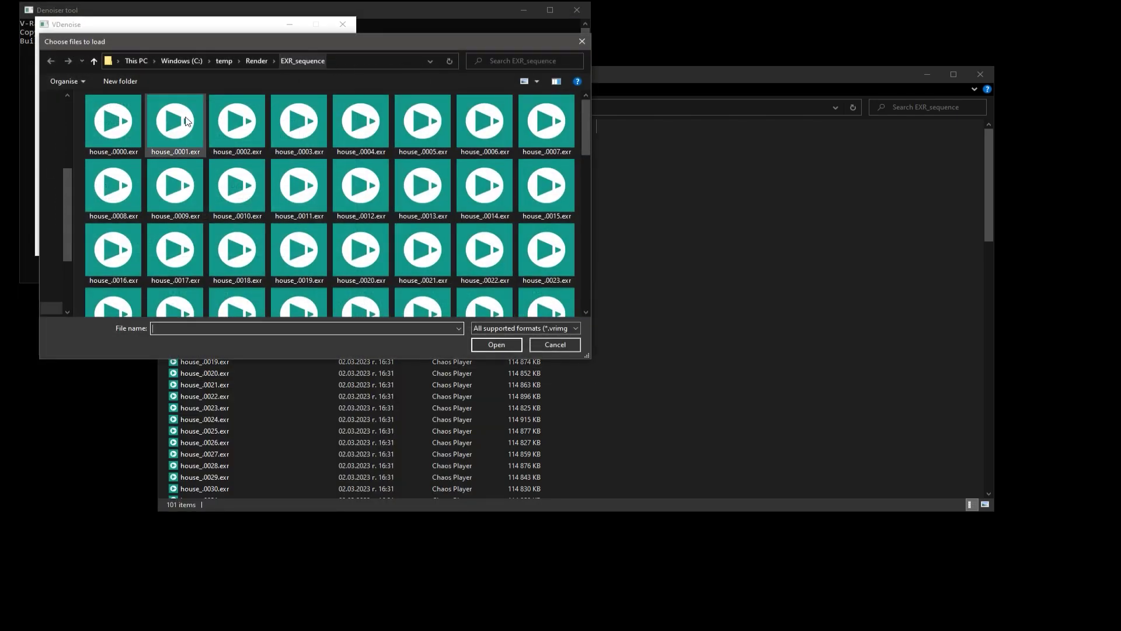
left_click(111, 129)
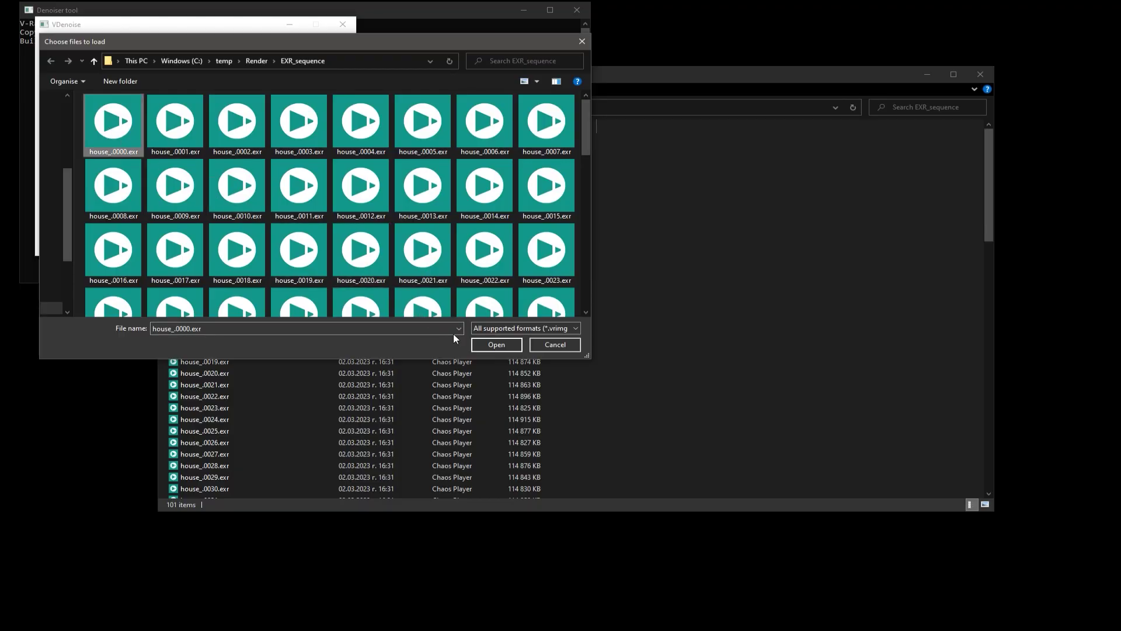
left_click(497, 345)
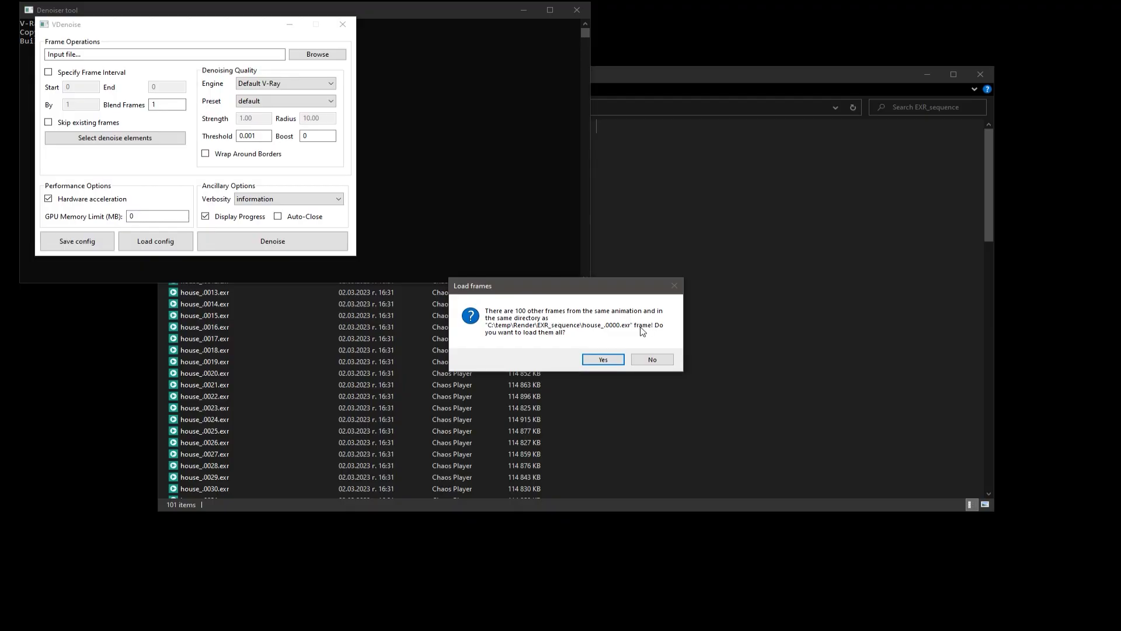
left_click(595, 360)
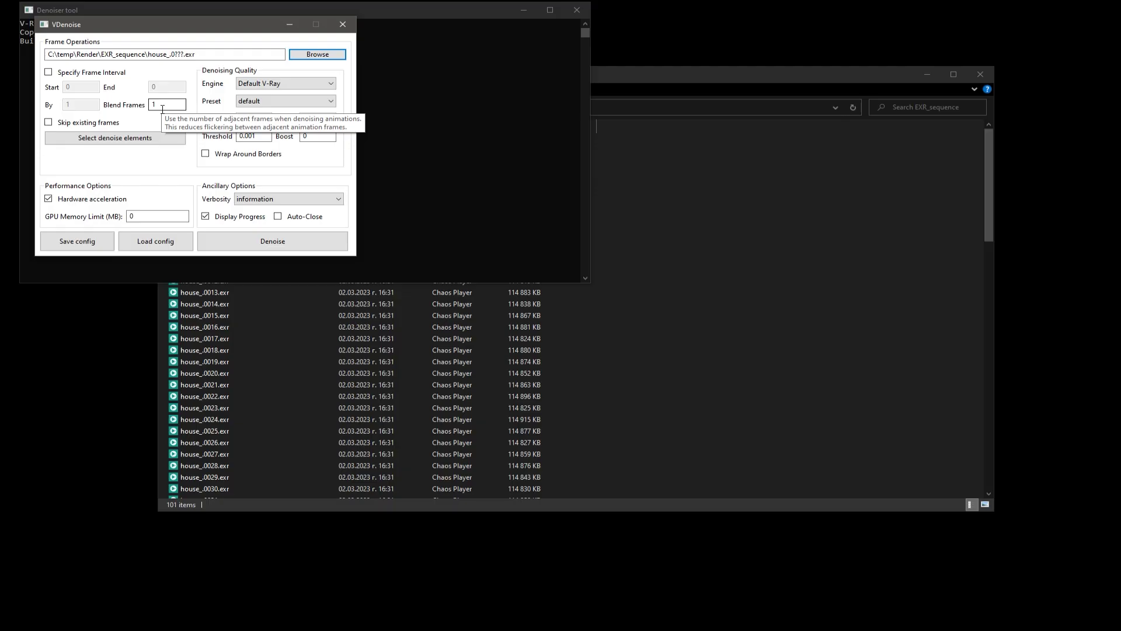
Keep the Default V-Ray engine and default preset, and start denoising the sequence
left_click(329, 85)
left_click(329, 85)
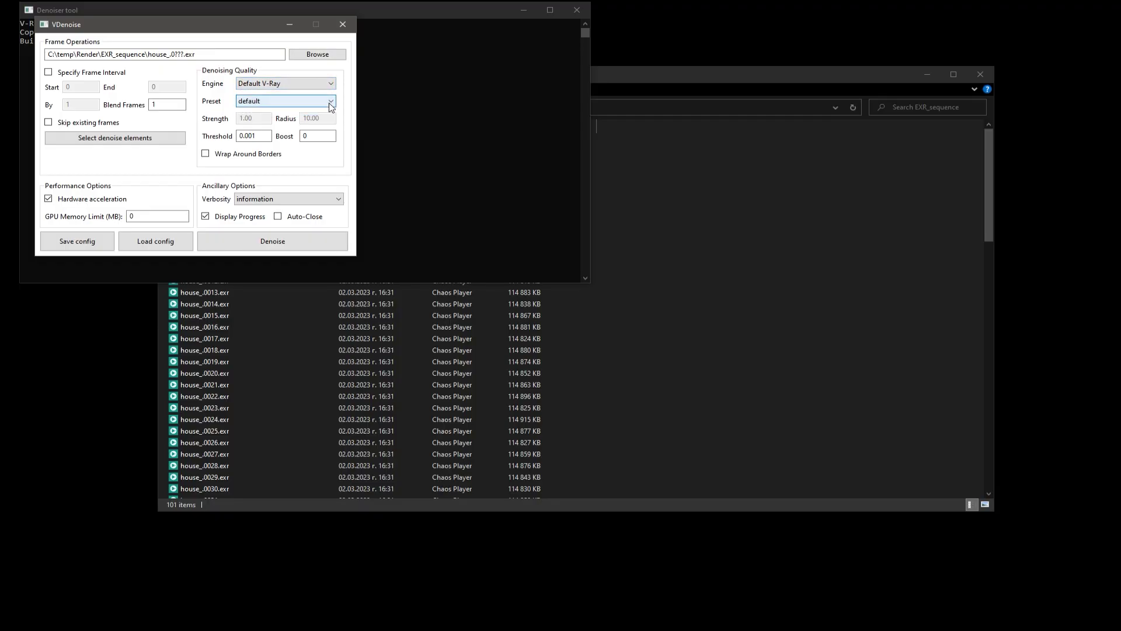
left_click(330, 105)
left_click(331, 105)
left_click(271, 241)
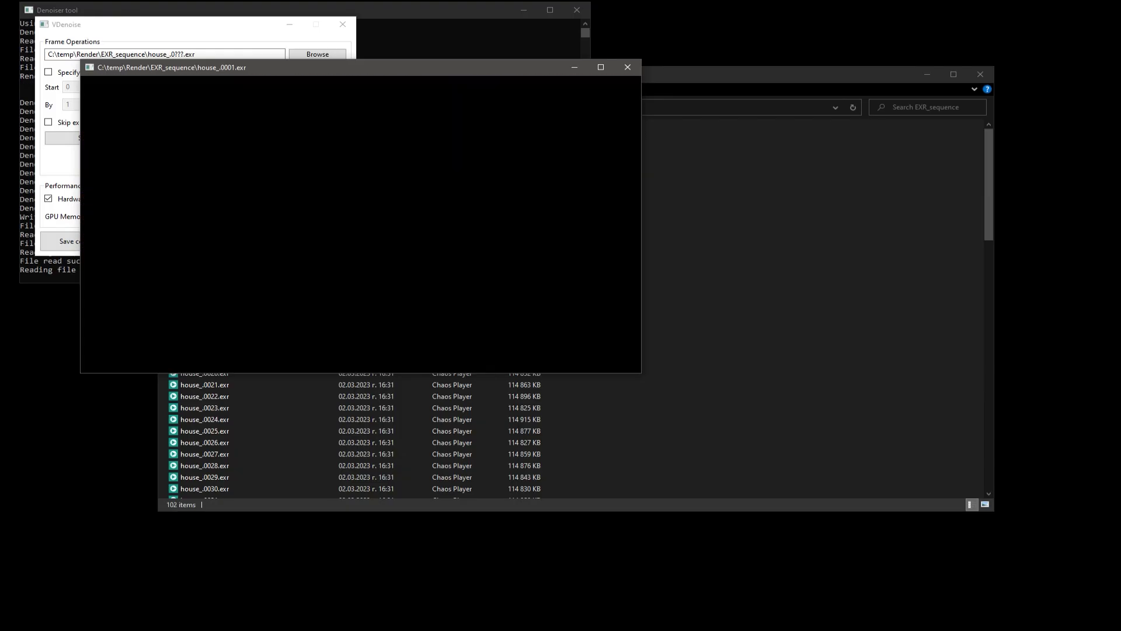
Check the denoising log, then scroll EXR_sequence to the new house__denoised_ocl frames
left_click(487, 16)
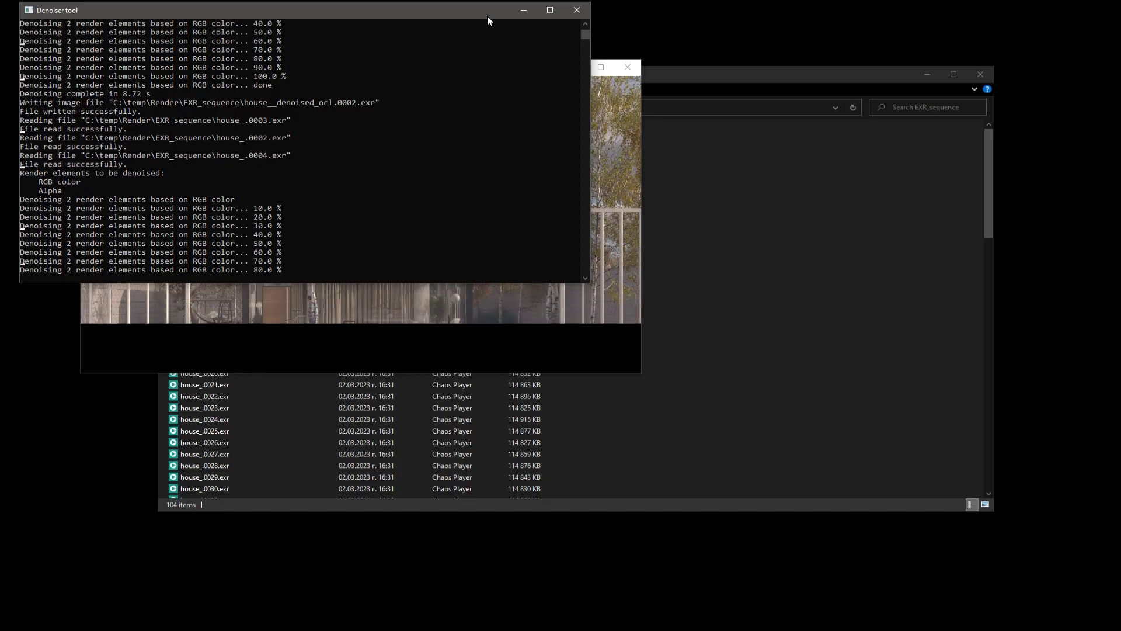
left_click(895, 80)
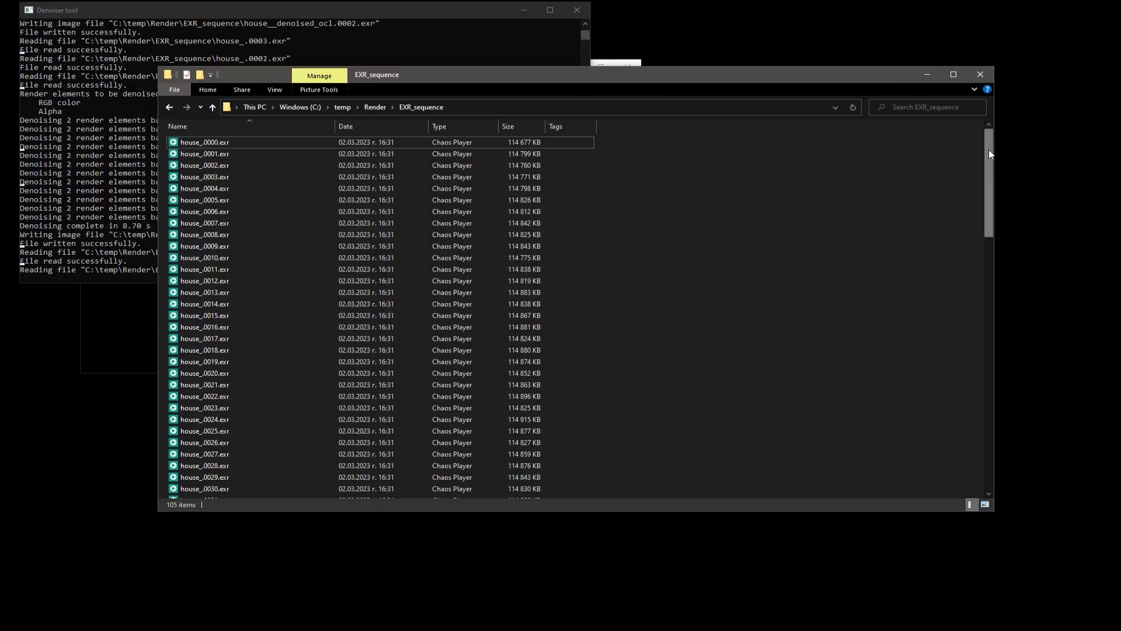
left_click_drag(990, 154, 963, 443)
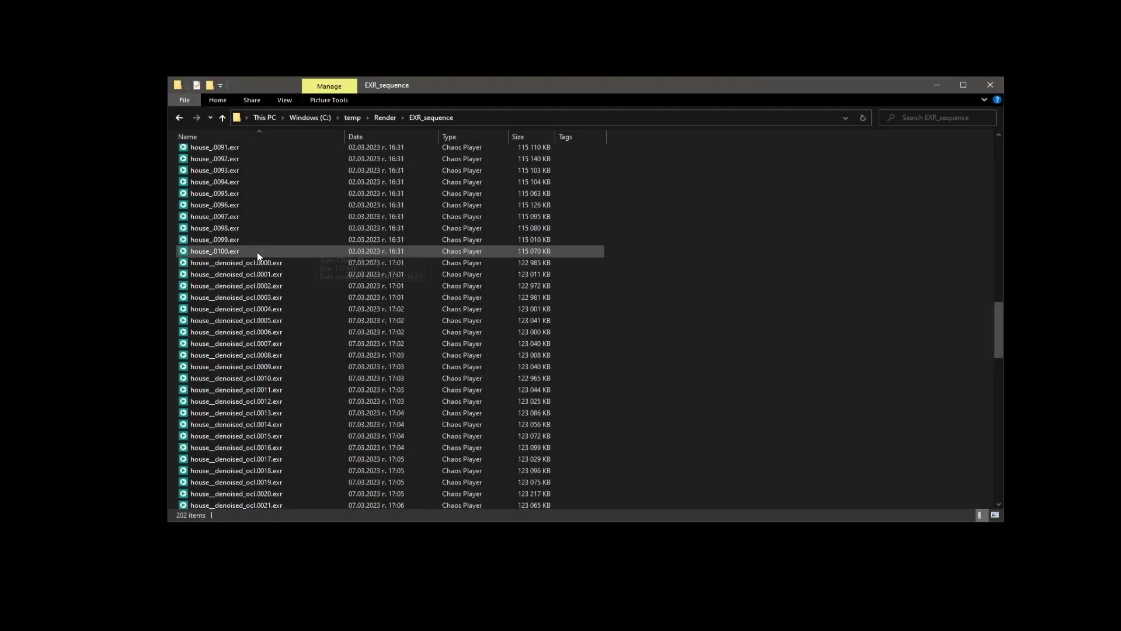
Load house__denoised_ocl.0000.exr as a 101-frame sequence in Chaos Player and play it
left_click(241, 263)
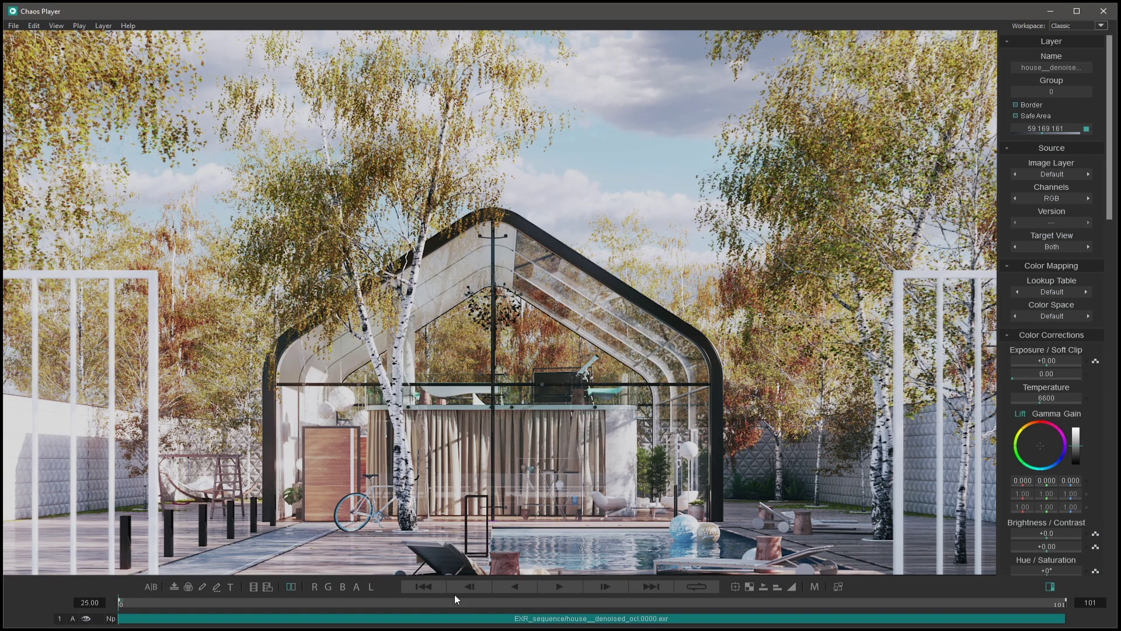
left_click(559, 586)
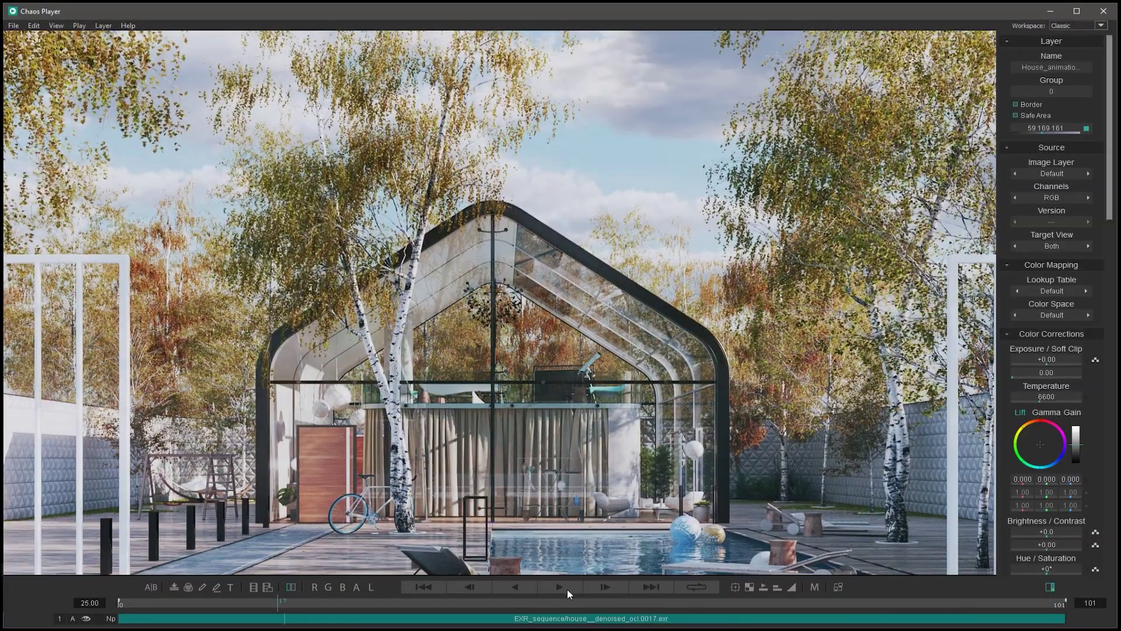
Save the layer as MP4 movie EXR_sequence.mp4 with quality 100
left_click(13, 25)
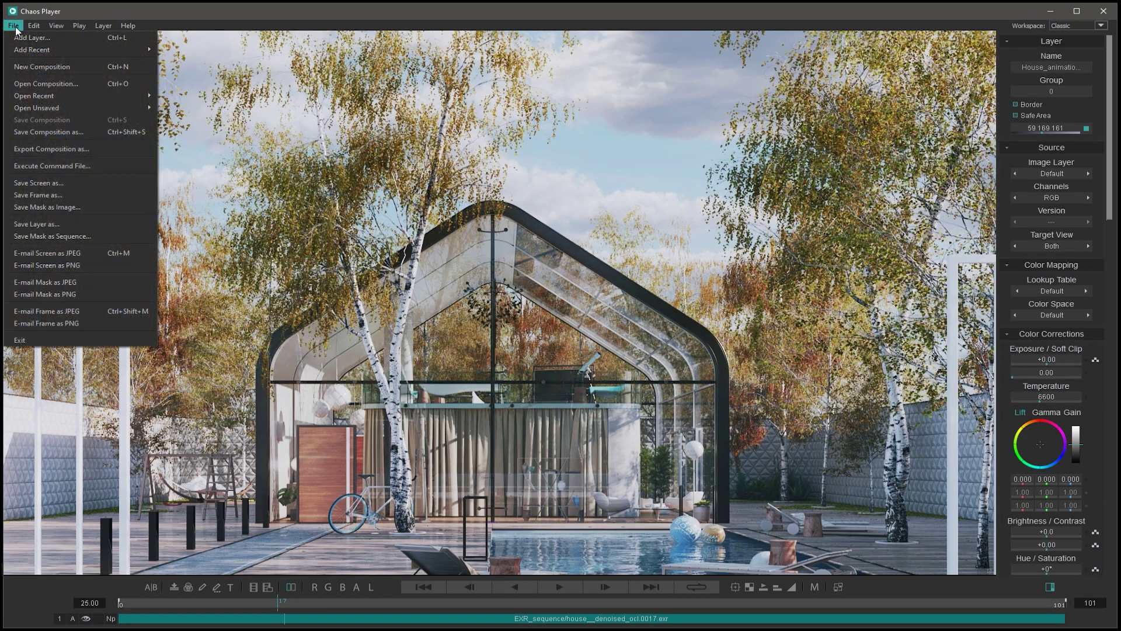
left_click(94, 224)
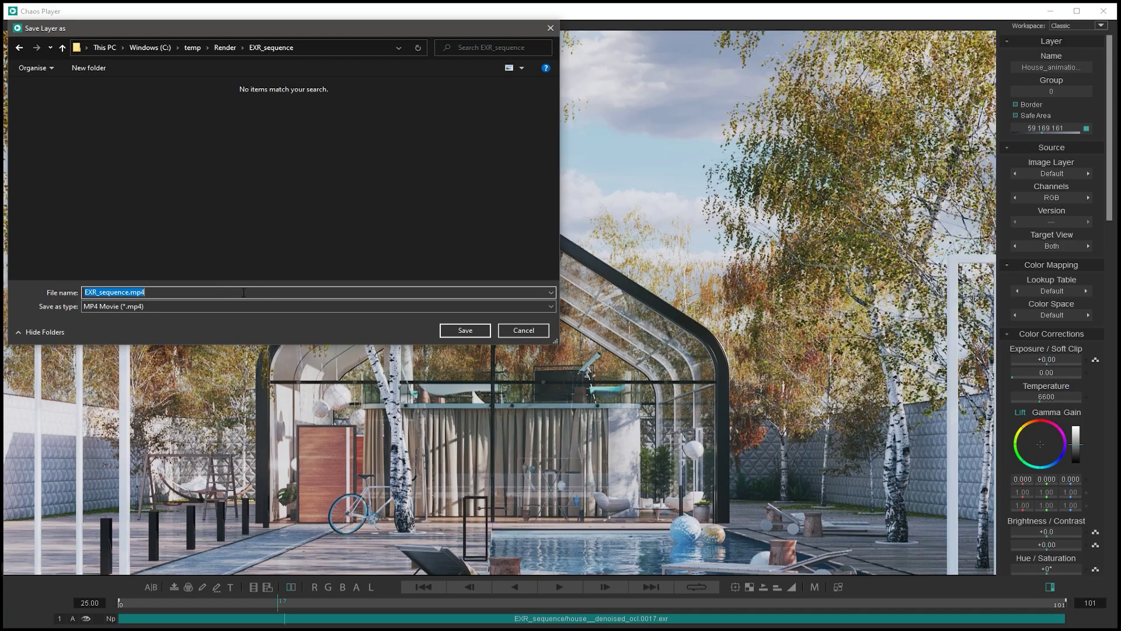
left_click(465, 330)
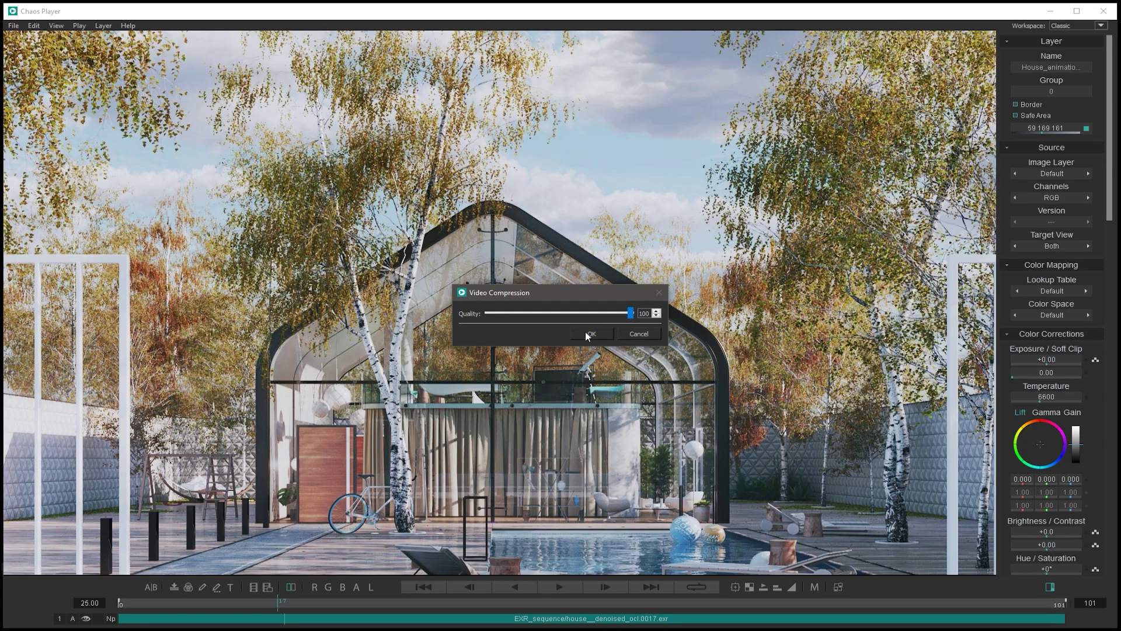
left_click(585, 332)
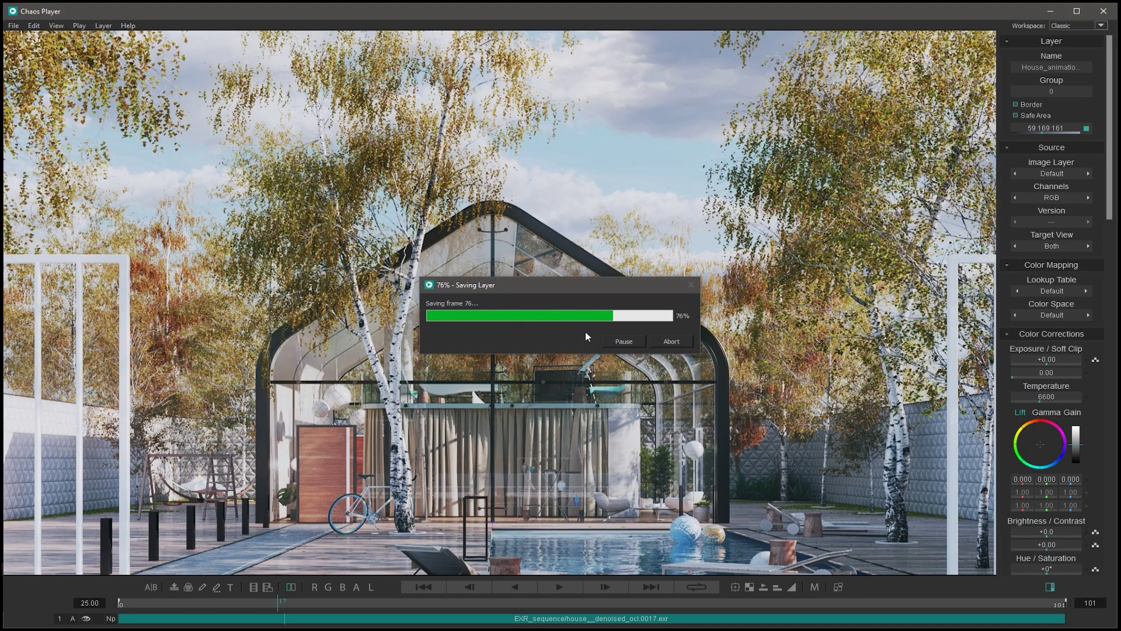